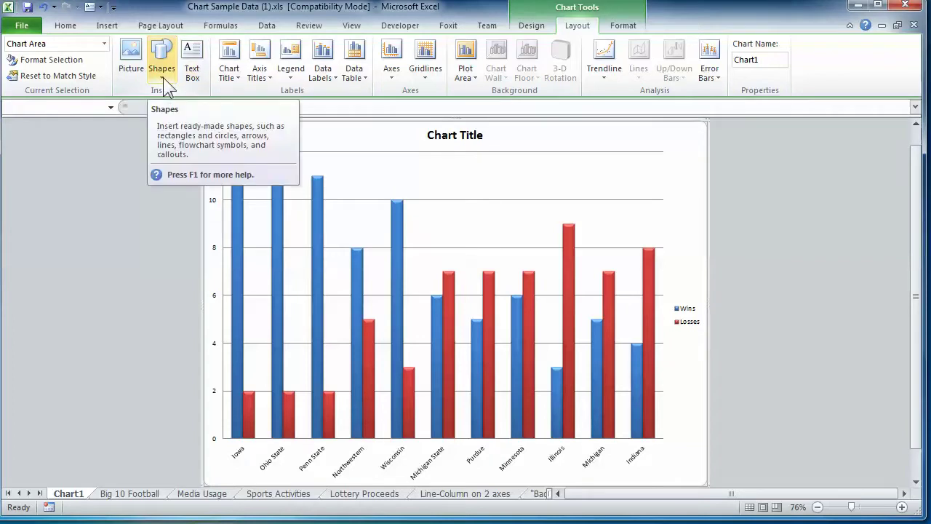
# Draw an arrow about 3.32" wide and 0.99" high across the upper plot area and undo it.
pyautogui.click(163, 77)
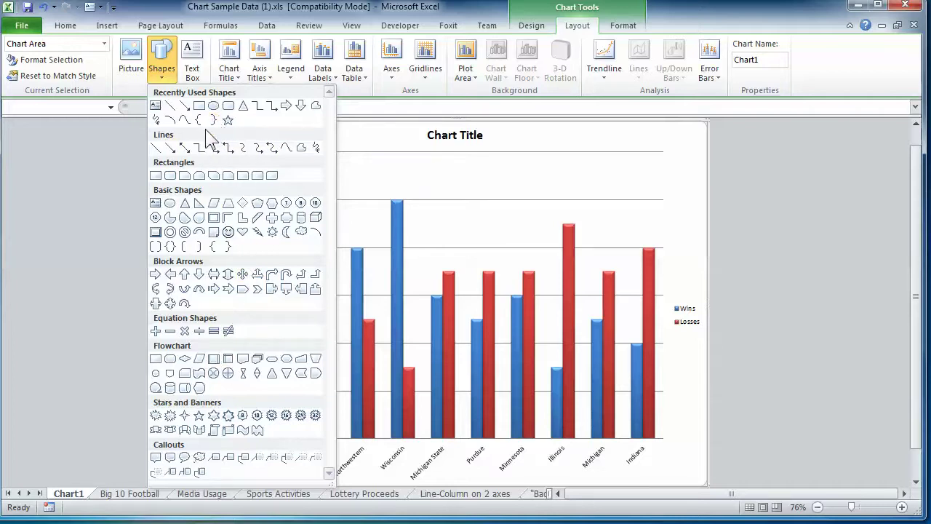
pyautogui.click(175, 149)
pyautogui.moveTo(373, 173)
pyautogui.mouseDown()
pyautogui.moveTo(490, 212)
pyautogui.moveTo(521, 237)
pyautogui.moveTo(547, 226)
pyautogui.mouseUp()
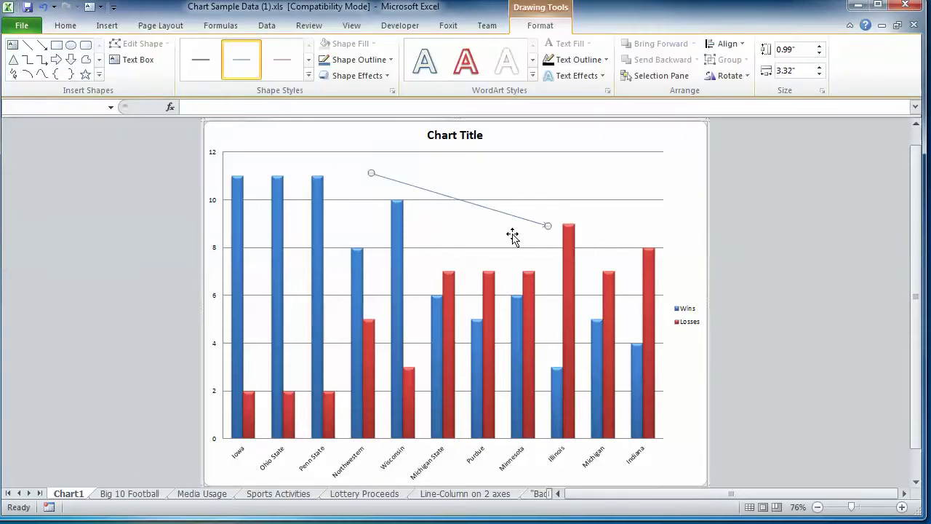
pyautogui.hotkey('ctrl', 'z')
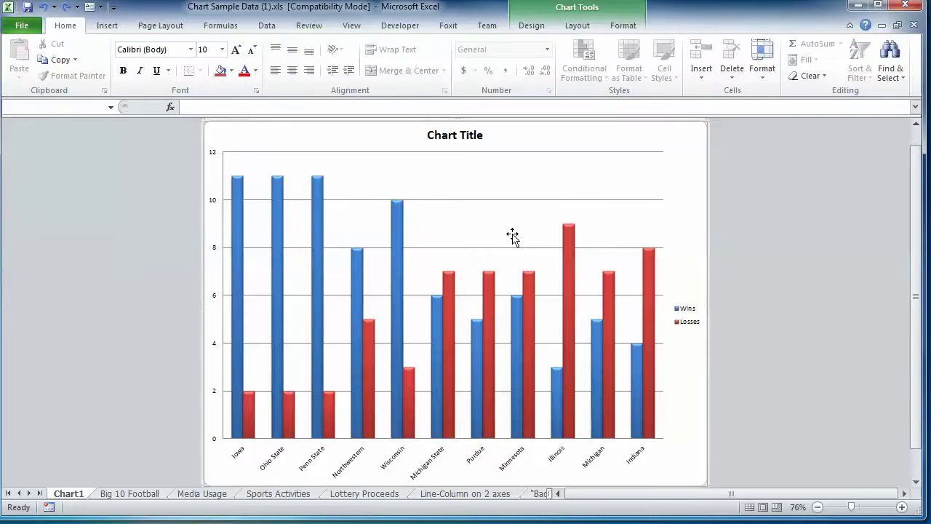
# Draw an empty text box in the upper plot area above the Illinois and Michigan columns and delete it.
pyautogui.click(586, 31)
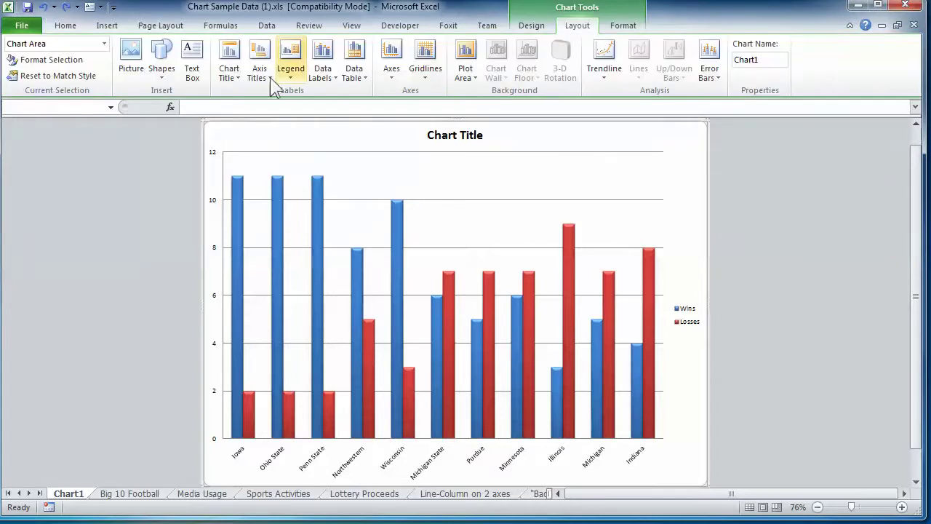
pyautogui.click(189, 60)
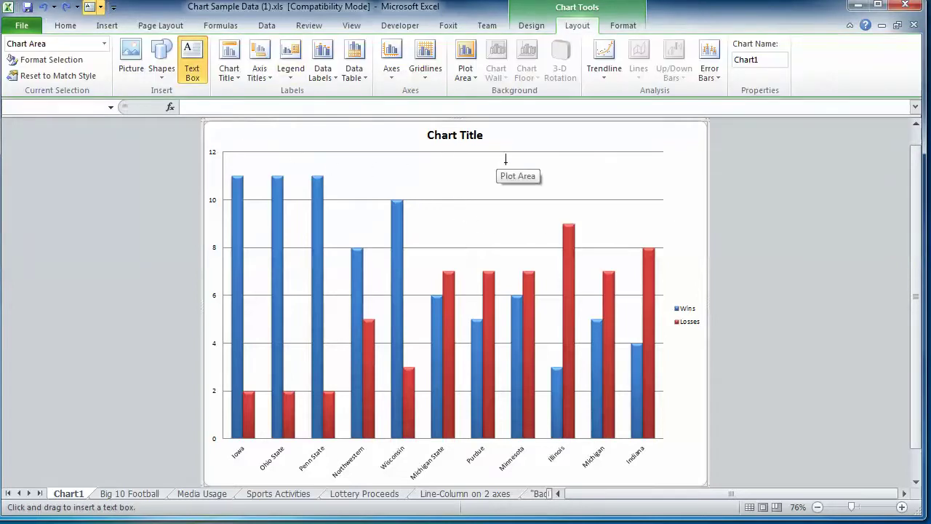
pyautogui.moveTo(506, 161); pyautogui.dragTo(653, 192)
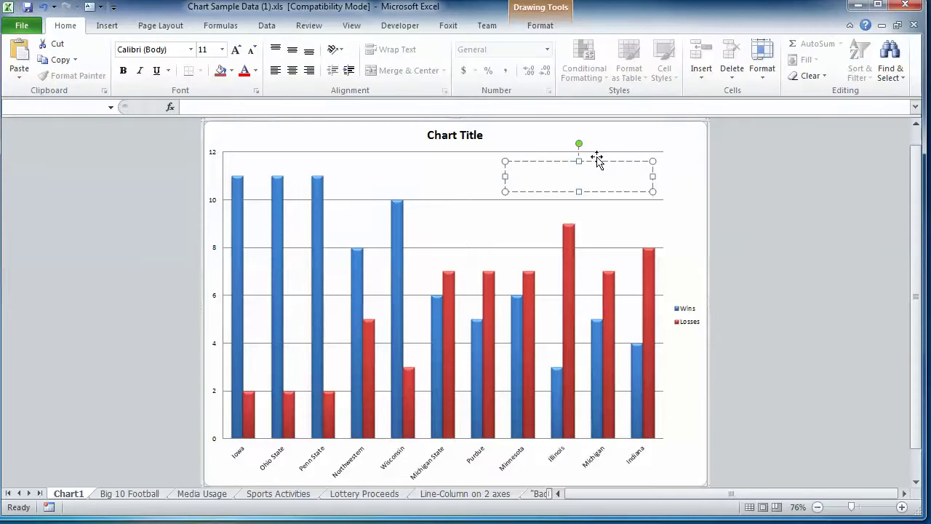
pyautogui.press('Delete')
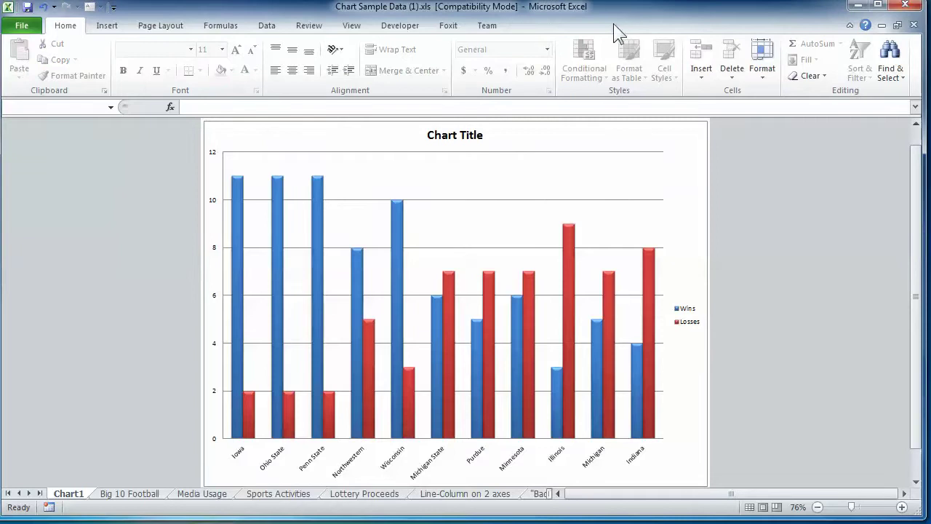
# Try the chart without a title and with a centered overlay title.
pyautogui.click(565, 181)
pyautogui.click(577, 27)
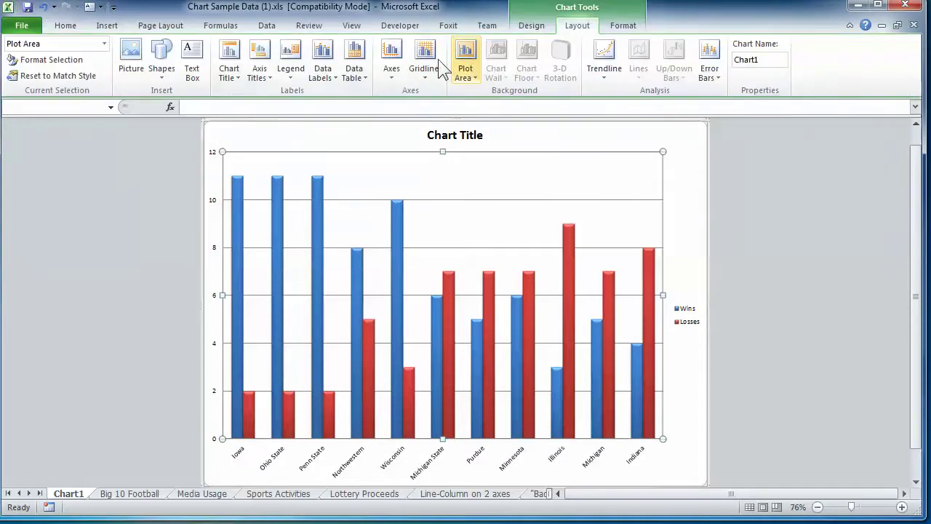
pyautogui.click(238, 76)
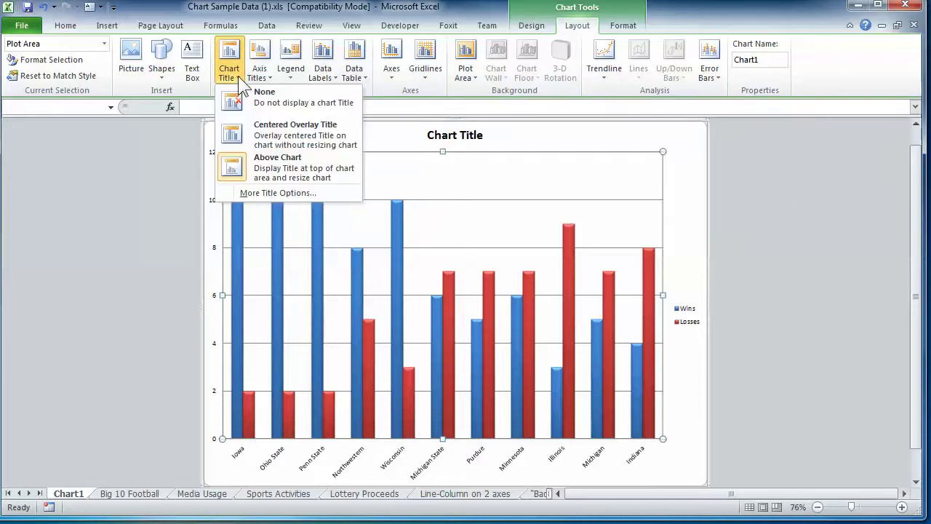
pyautogui.click(263, 98)
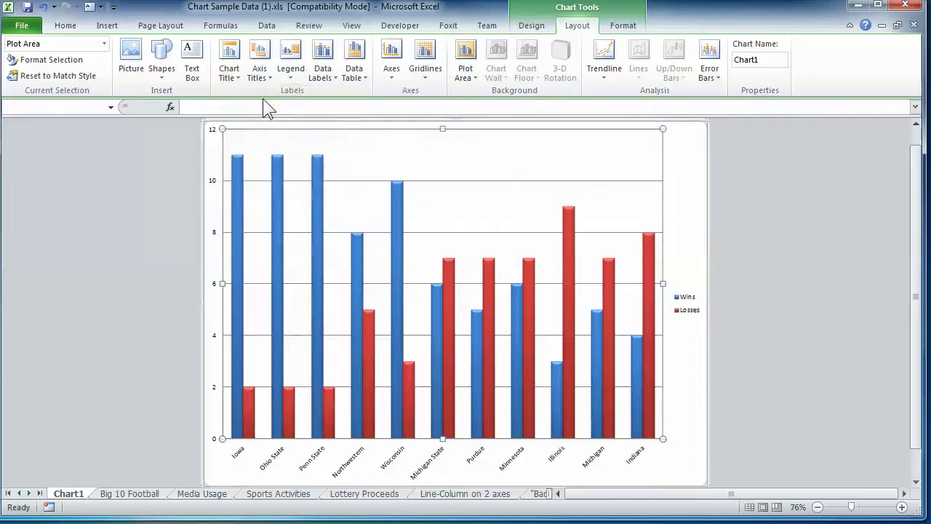
pyautogui.click(238, 76)
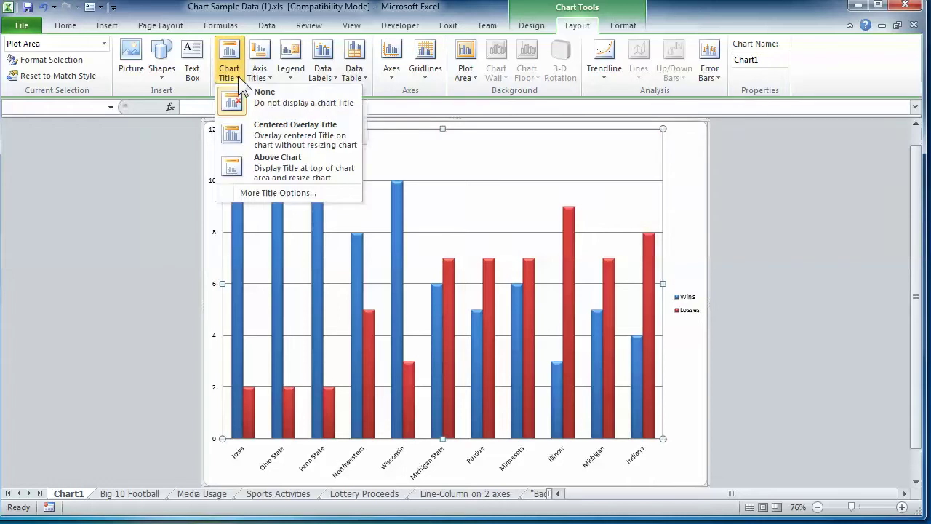
pyautogui.click(263, 128)
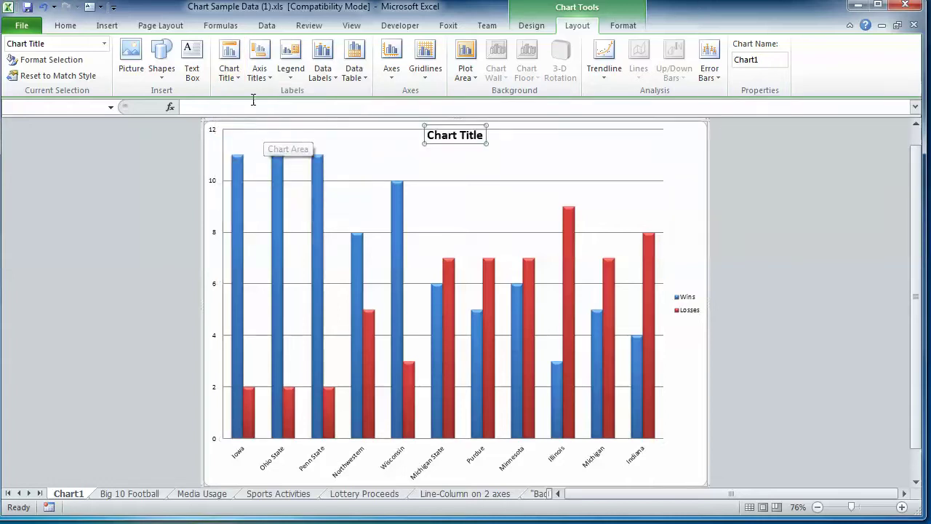
# Place the chart title above the chart and set its text to "Big 10 Football".
pyautogui.click(236, 76)
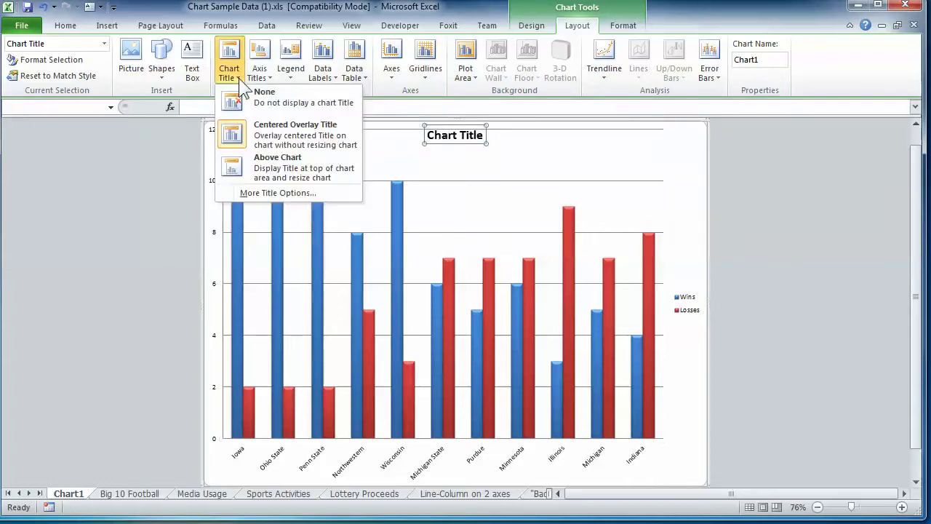
pyautogui.click(265, 168)
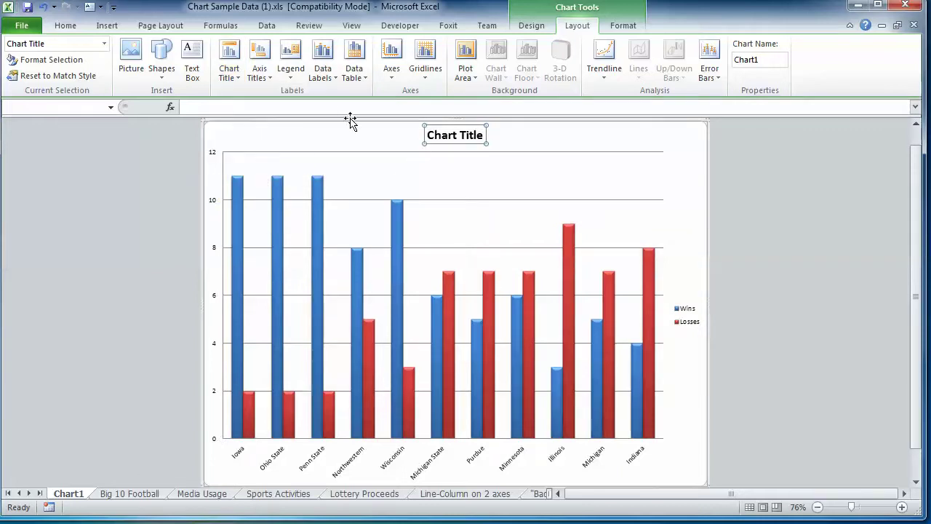
pyautogui.click(332, 108)
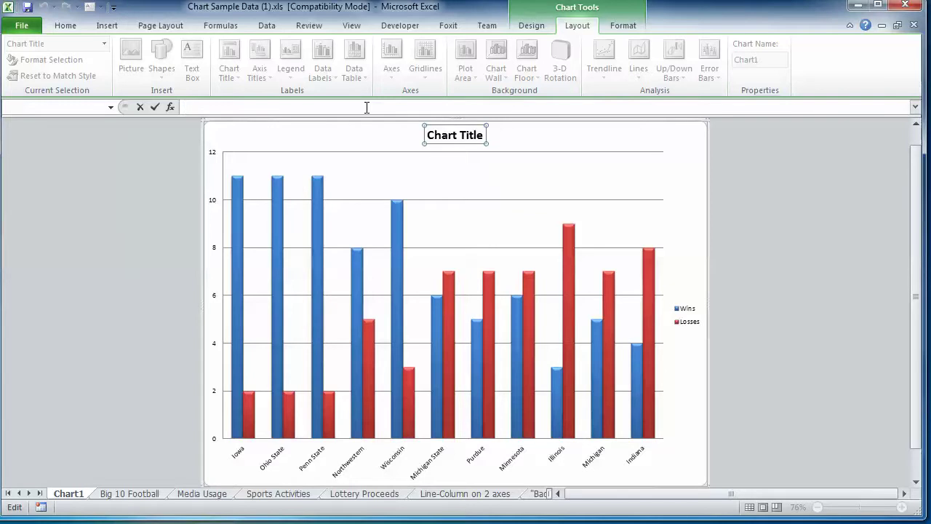
pyautogui.write('g 10 Football')
pyautogui.press('Return')
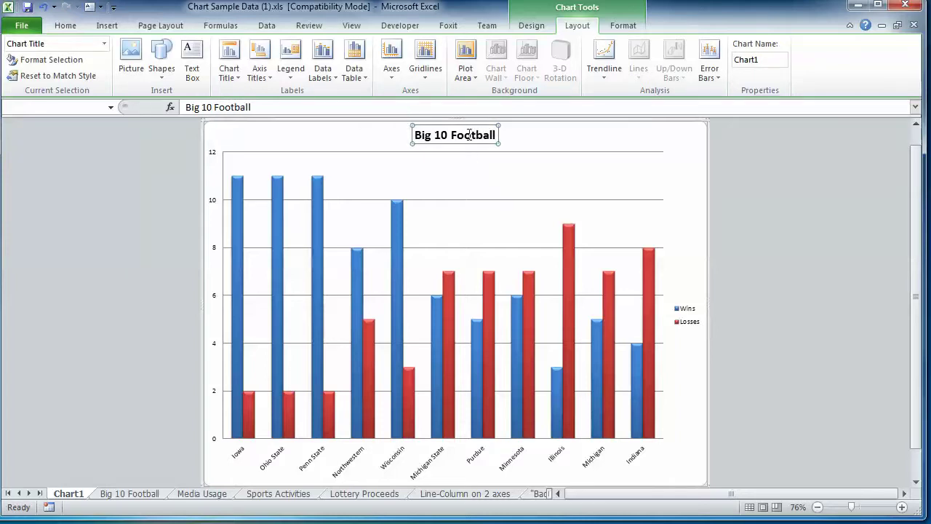
pyautogui.click(268, 108)
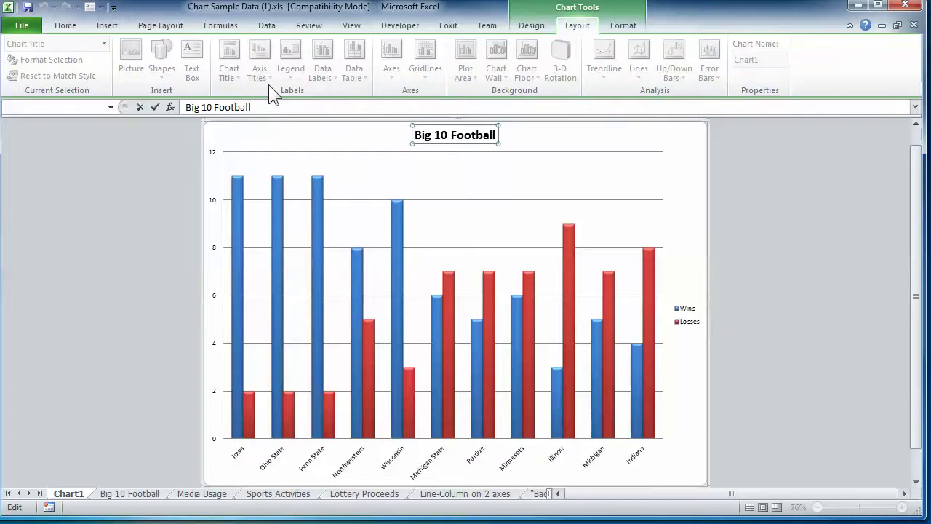
pyautogui.press('Return')
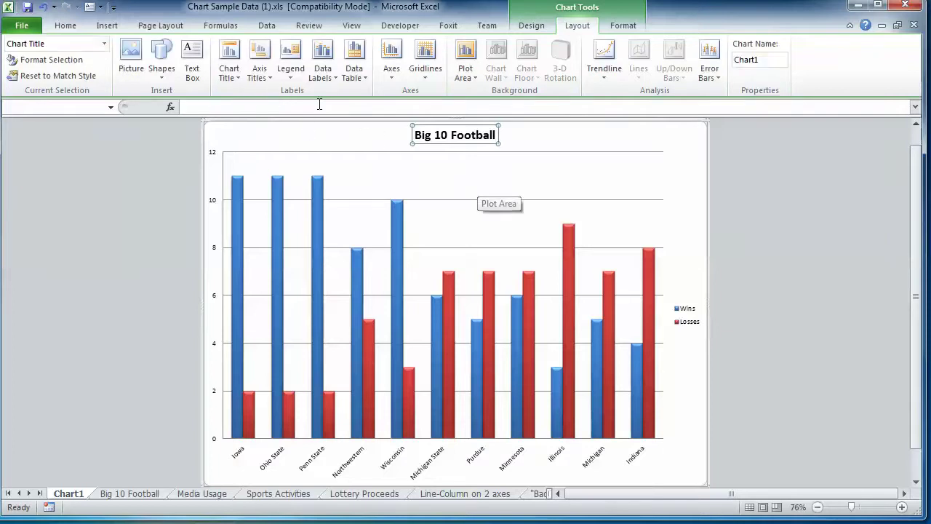
# Add a primary horizontal axis title below the axis with the text "Teams".
pyautogui.click(264, 76)
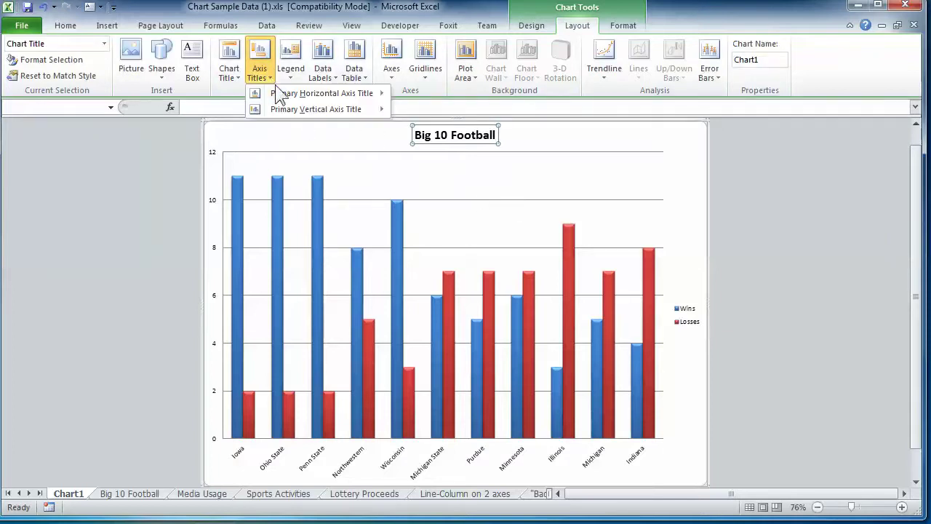
pyautogui.moveTo(286, 103)
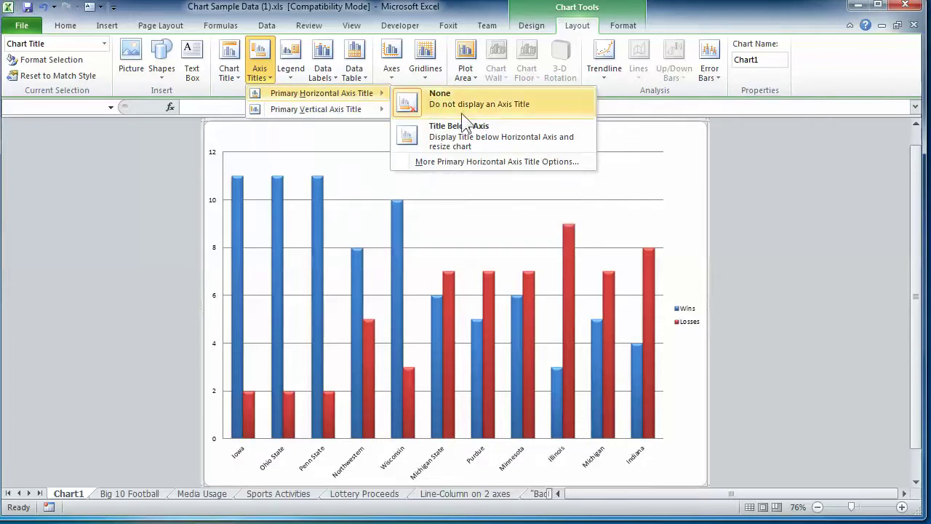
pyautogui.click(471, 139)
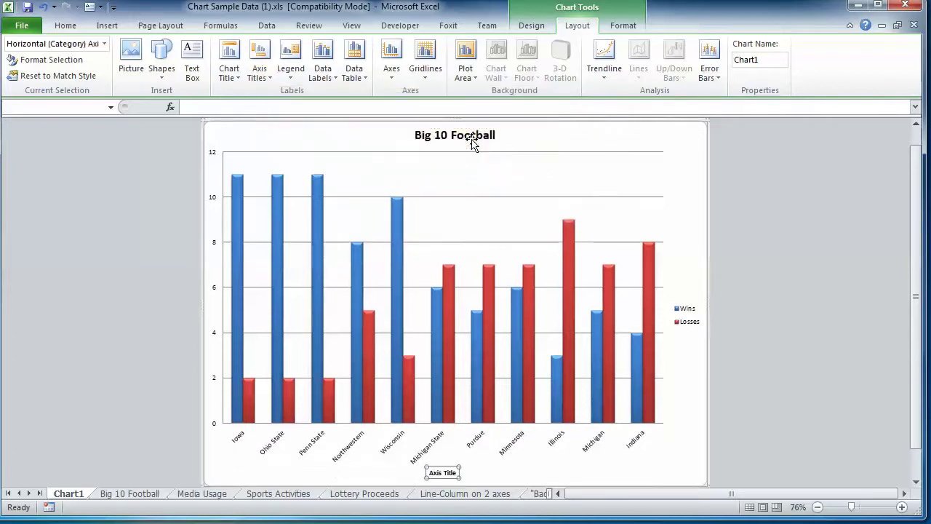
pyautogui.click(330, 107)
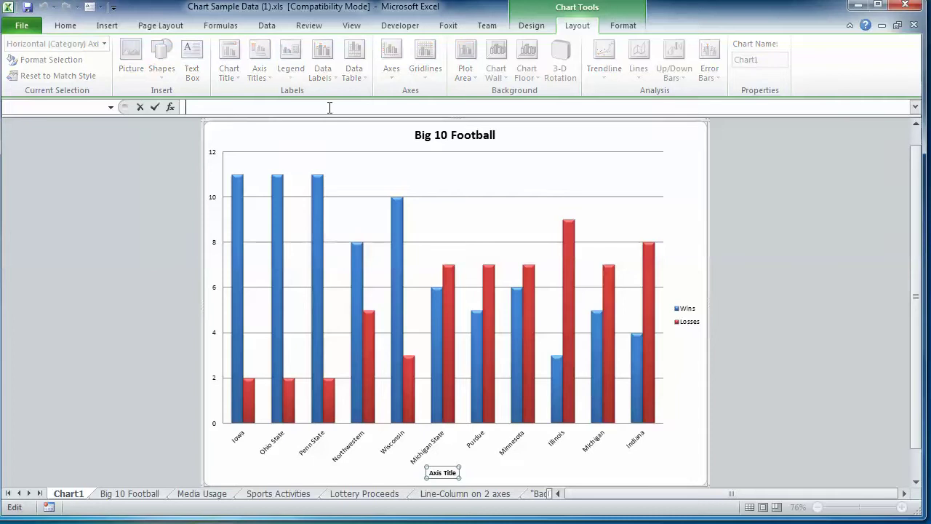
pyautogui.write('Teams')
pyautogui.press('Return')
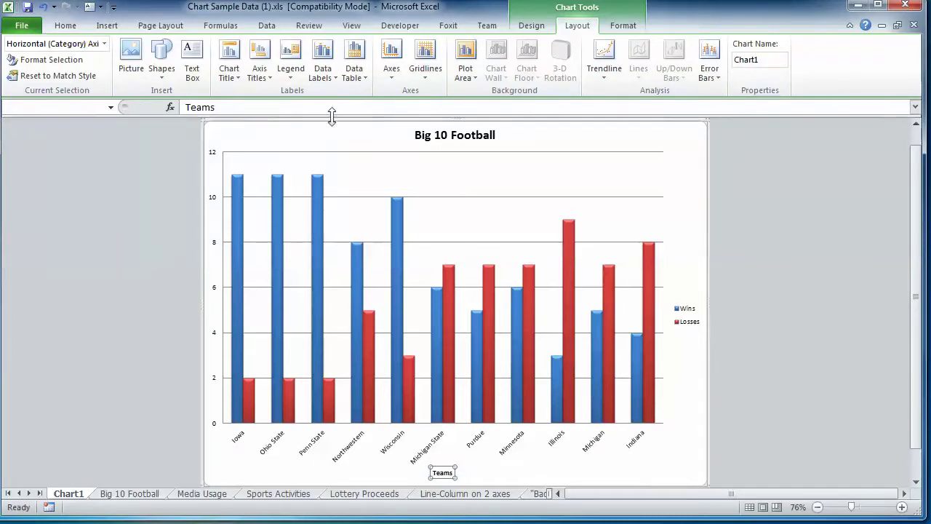
# Add a rotated primary vertical axis title with the text "Number of Games".
pyautogui.click(261, 71)
pyautogui.moveTo(278, 108)
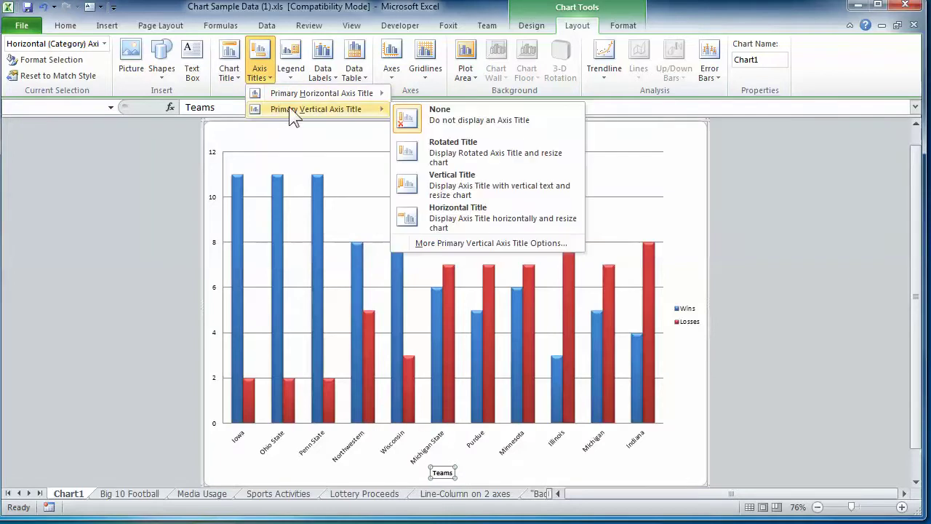
pyautogui.click(446, 147)
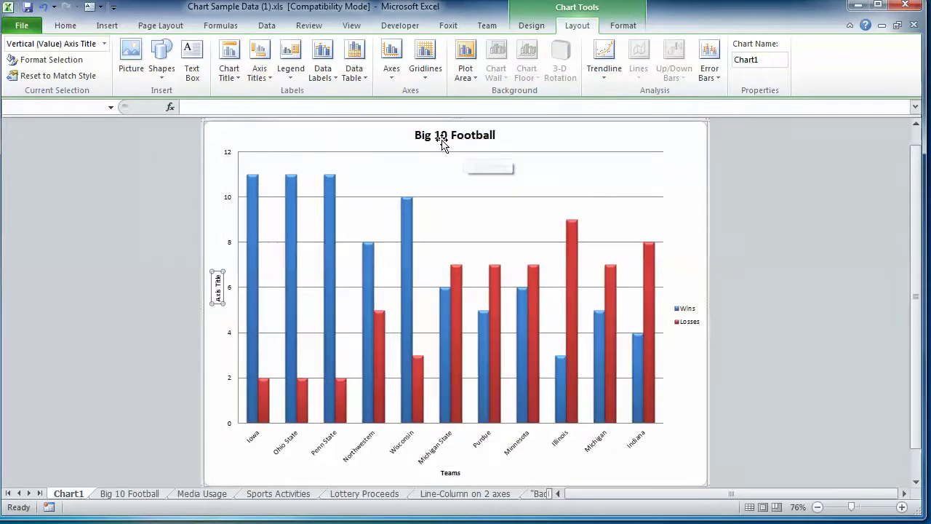
pyautogui.click(350, 108)
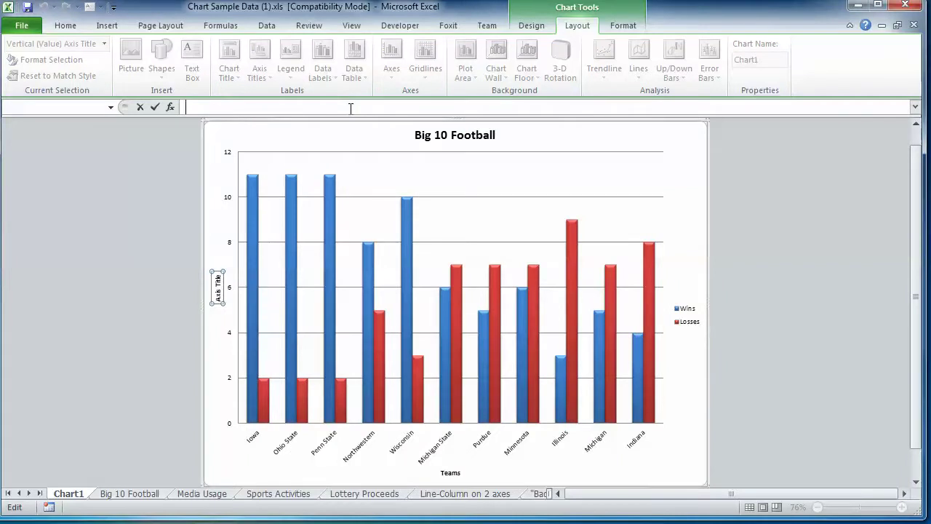
pyautogui.write('Number of Games')
pyautogui.press('Return')
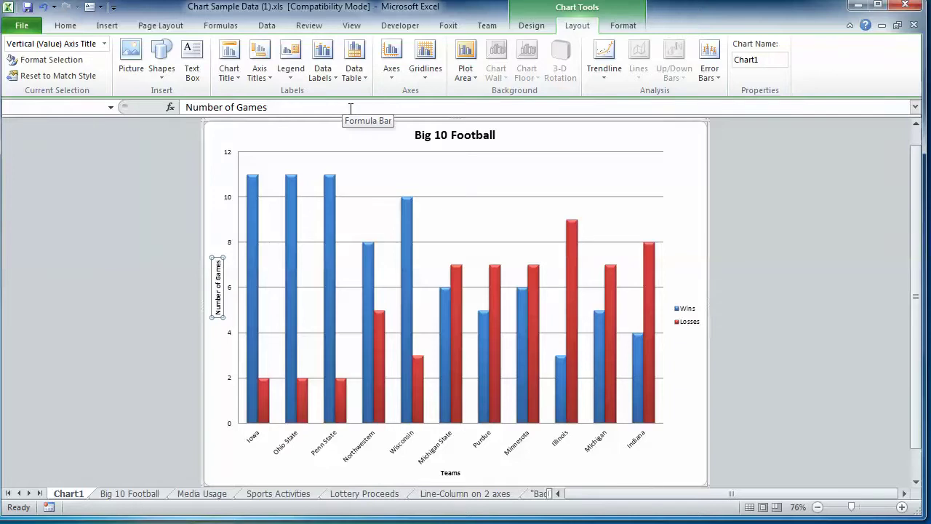
# Try the legend at the top and at the left of the chart.
pyautogui.click(293, 76)
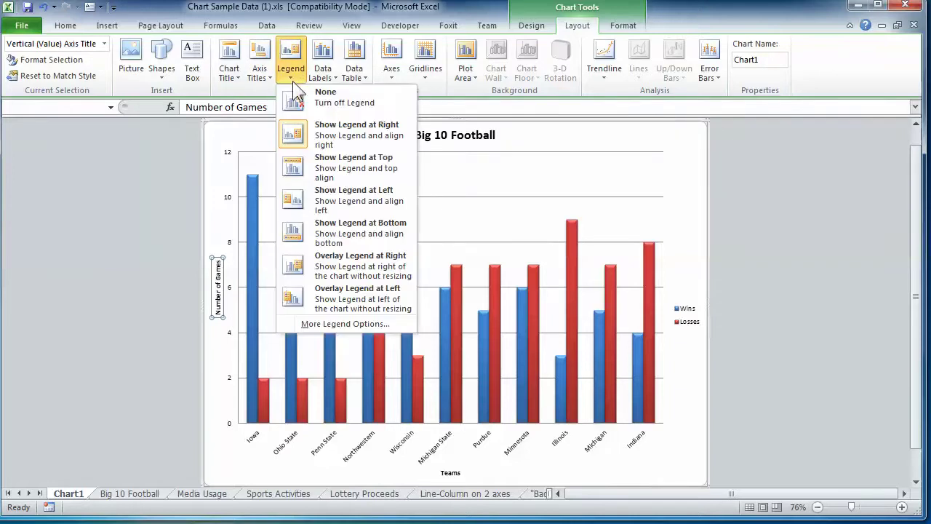
pyautogui.click(327, 164)
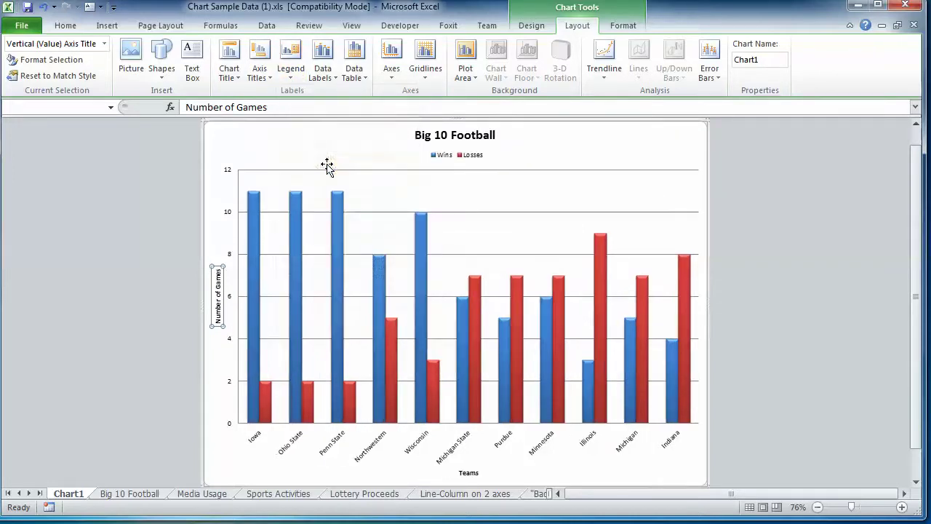
pyautogui.click(286, 80)
pyautogui.click(331, 192)
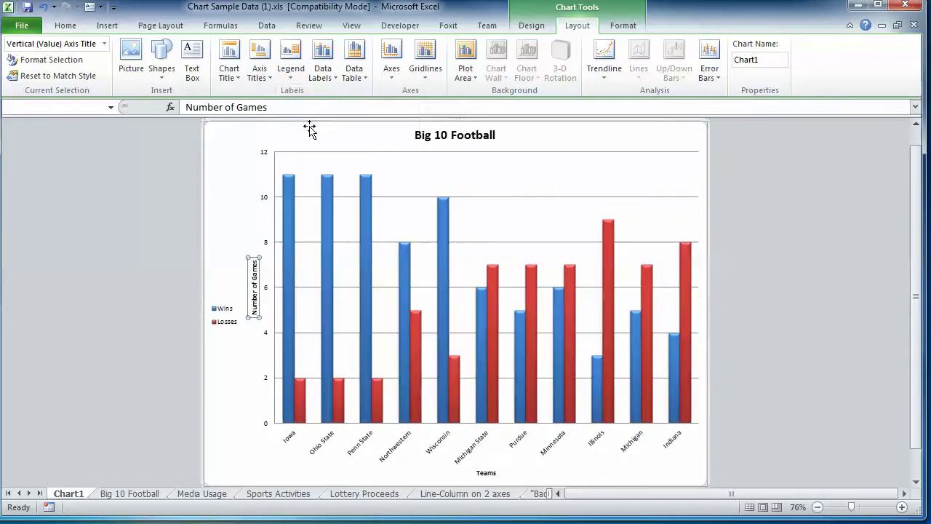
# Show the legend at the right of the chart and move it up beside the 8-to-10 range of the plot area.
pyautogui.click(291, 80)
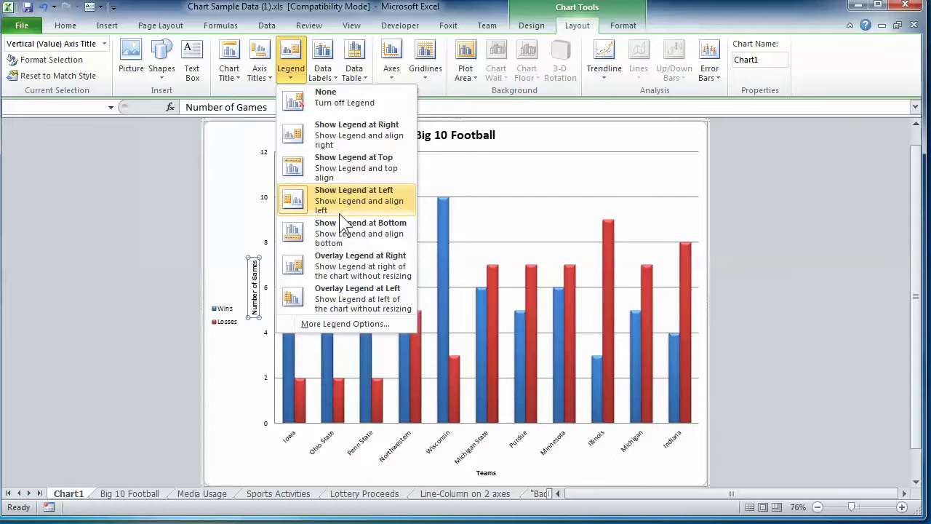
pyautogui.click(329, 137)
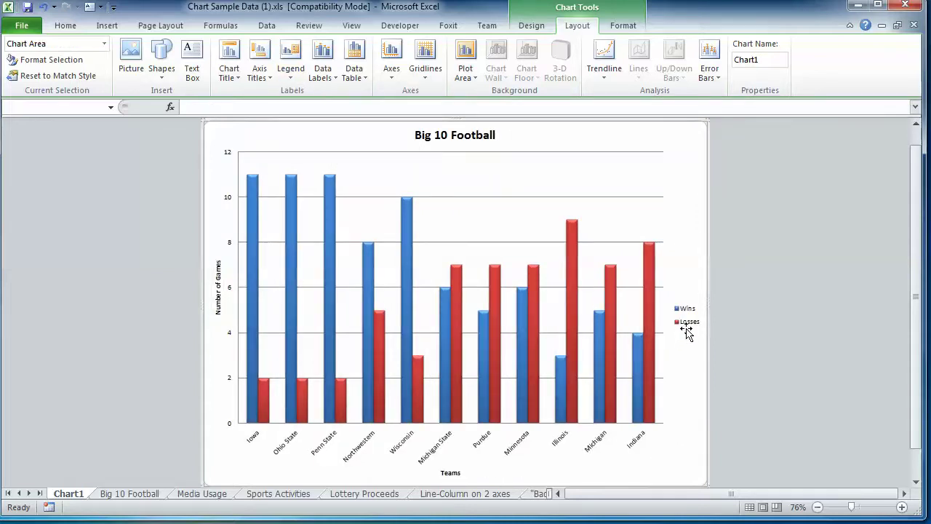
pyautogui.click(688, 313)
pyautogui.moveTo(680, 306); pyautogui.dragTo(678, 211)
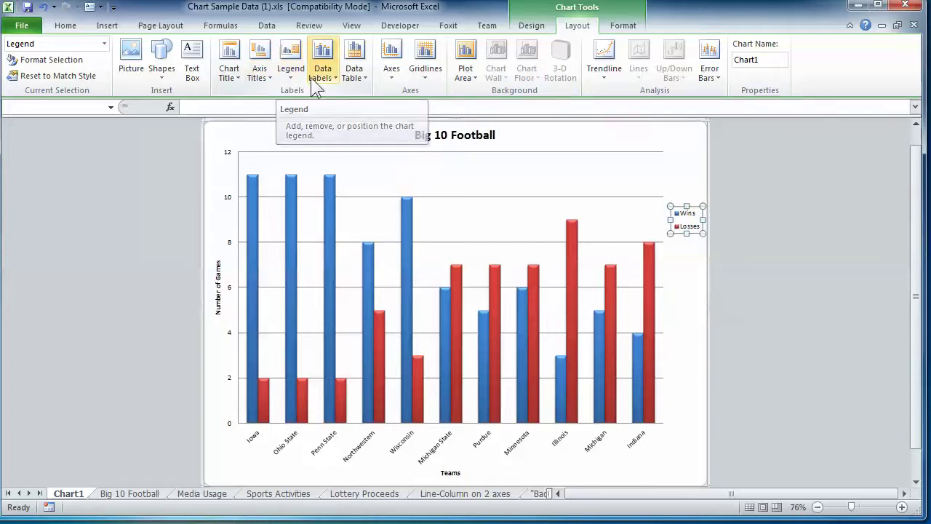
# Add data labels centered on the chart's data points.
pyautogui.click(332, 78)
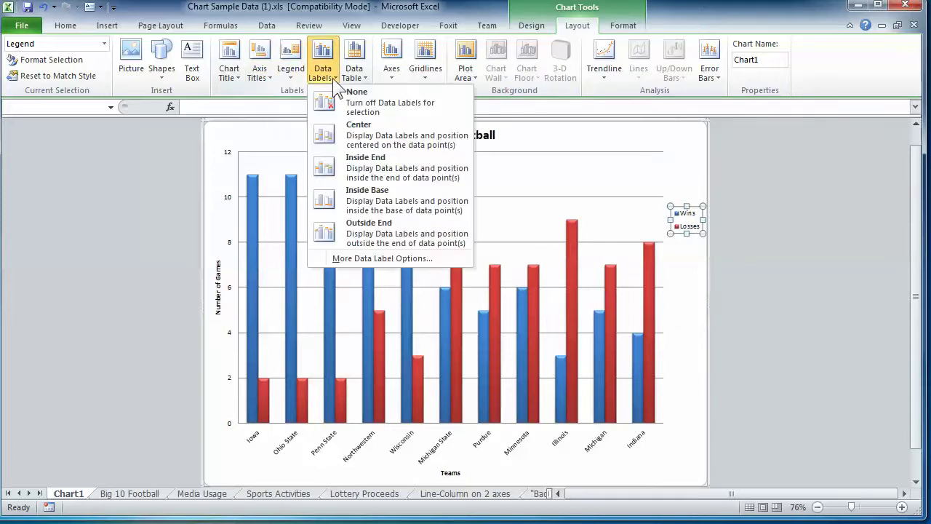
pyautogui.click(359, 136)
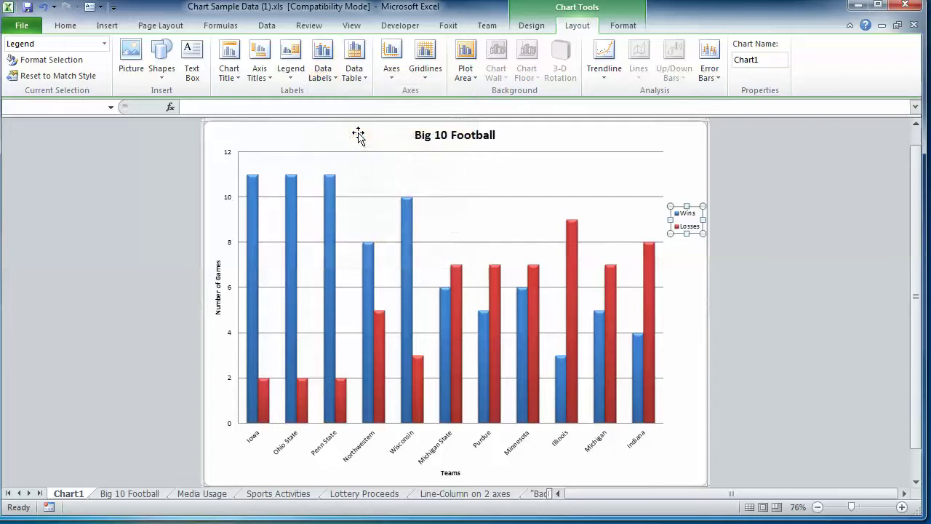
# Try the data labels at the inside end and at the outside end of the columns.
pyautogui.click(331, 86)
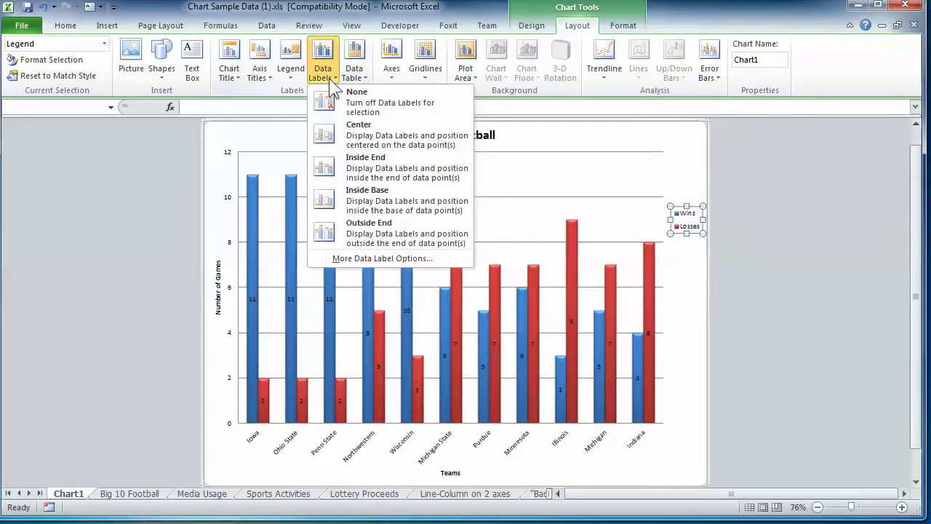
pyautogui.click(361, 157)
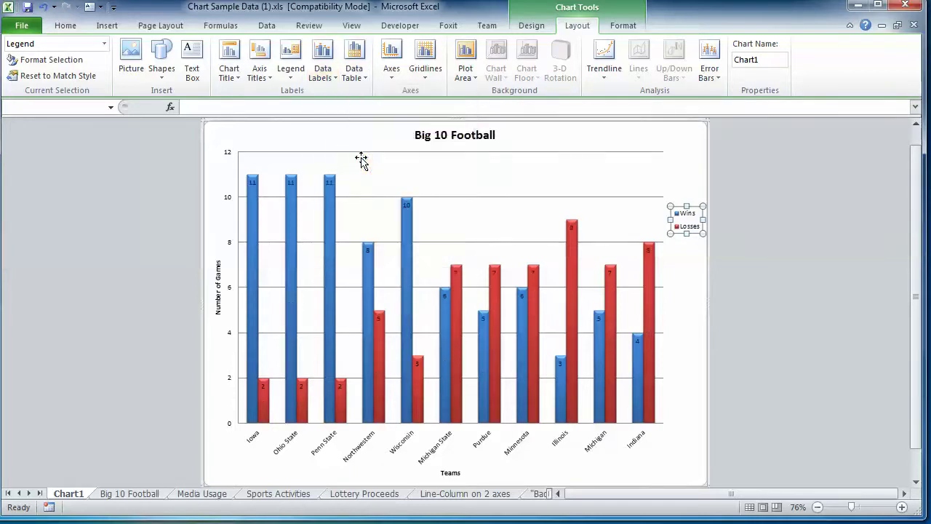
pyautogui.click(331, 78)
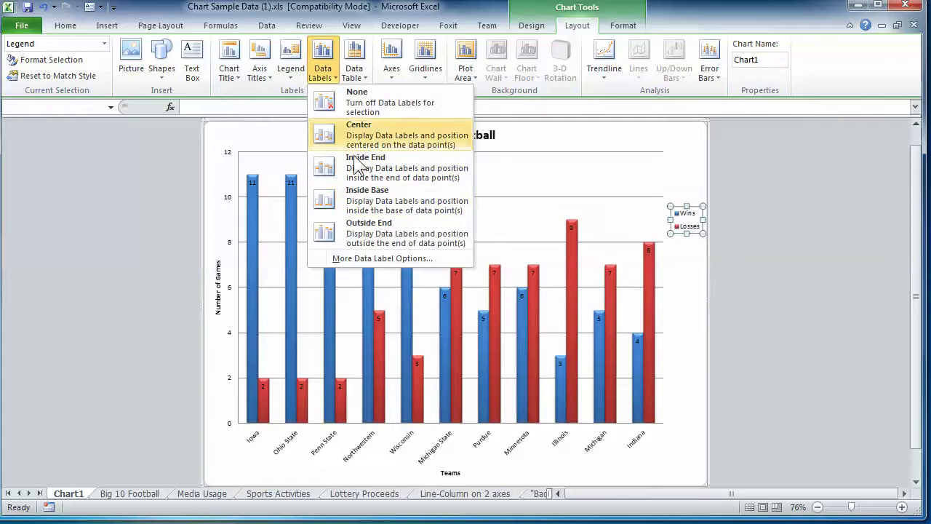
pyautogui.click(366, 232)
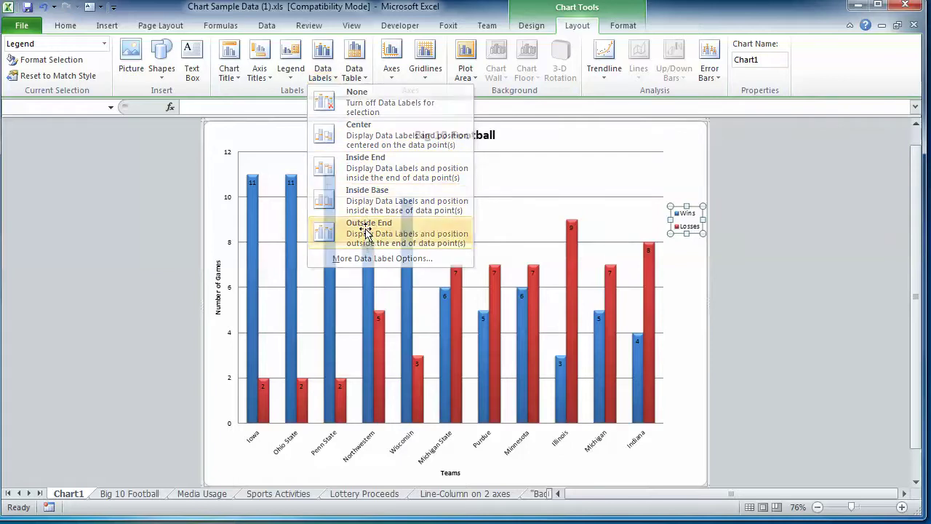
# Turn off the data labels for all of the chart's columns.
pyautogui.click(333, 79)
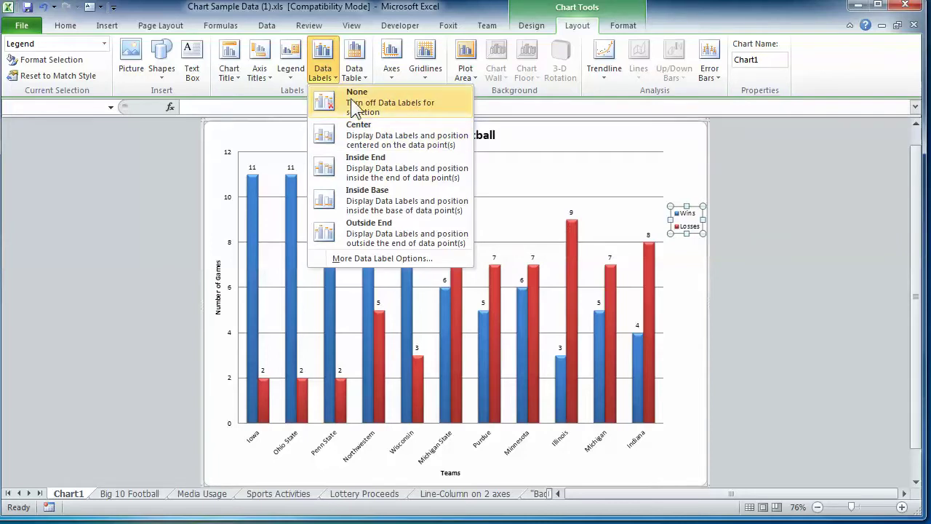
pyautogui.click(351, 98)
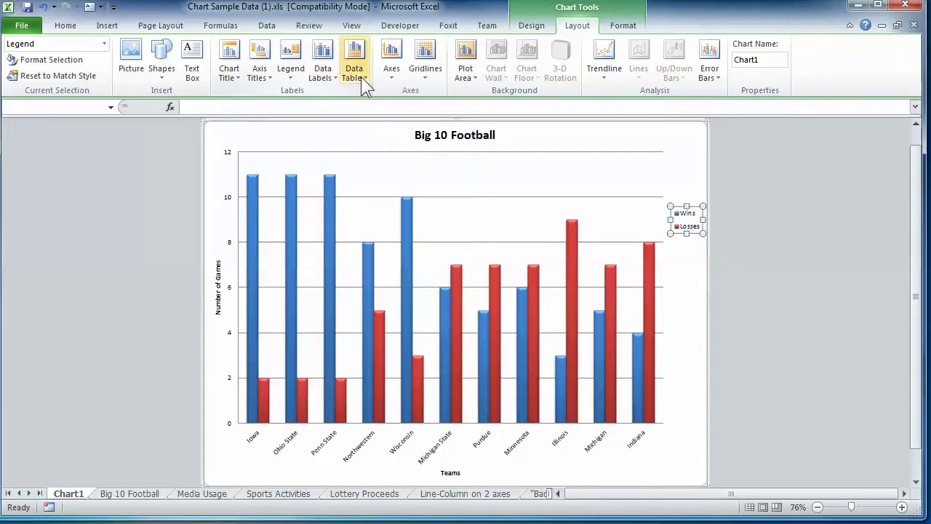
# Try a data table below the chart, first without and then with legend keys, and remove it.
pyautogui.click(361, 77)
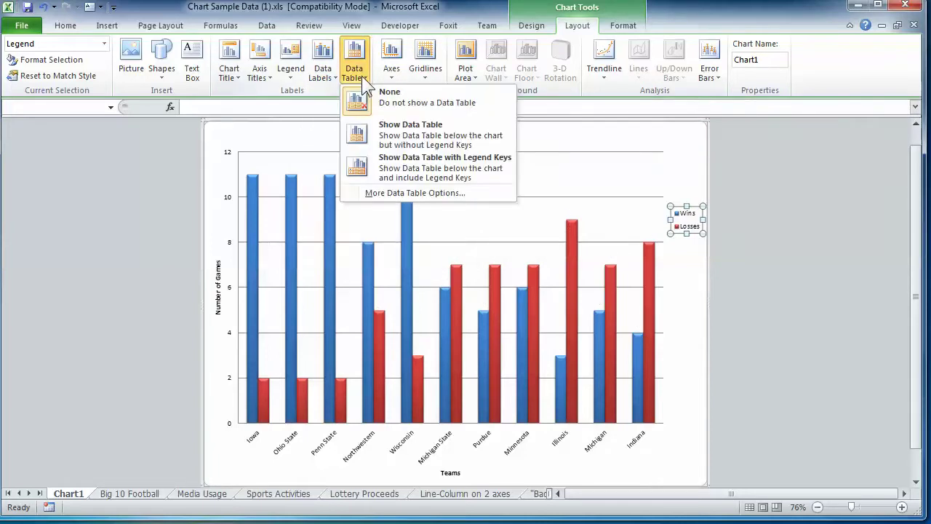
pyautogui.click(390, 138)
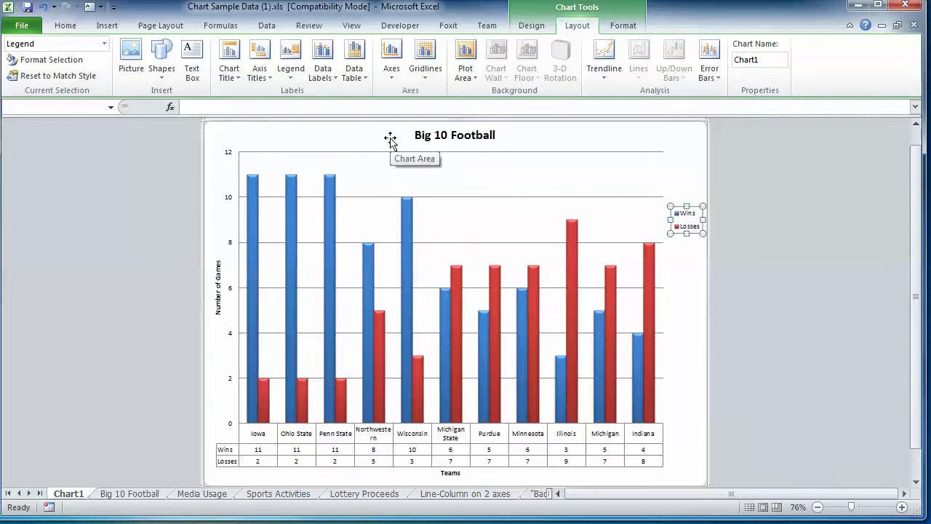
pyautogui.click(365, 76)
pyautogui.click(404, 161)
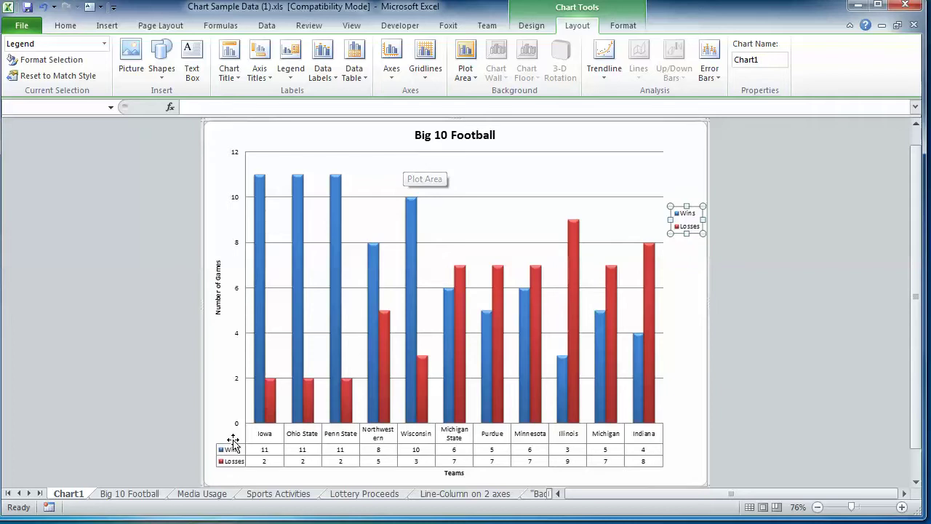
pyautogui.click(364, 76)
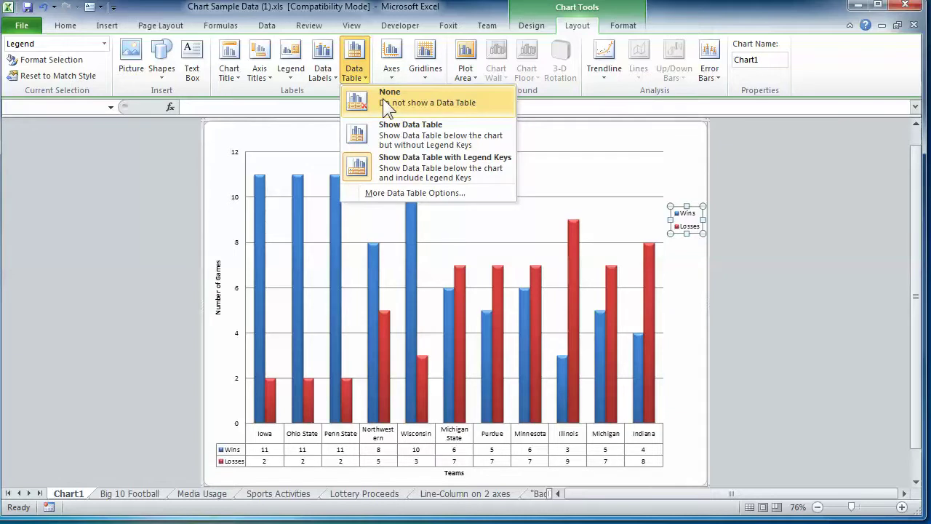
pyautogui.click(383, 98)
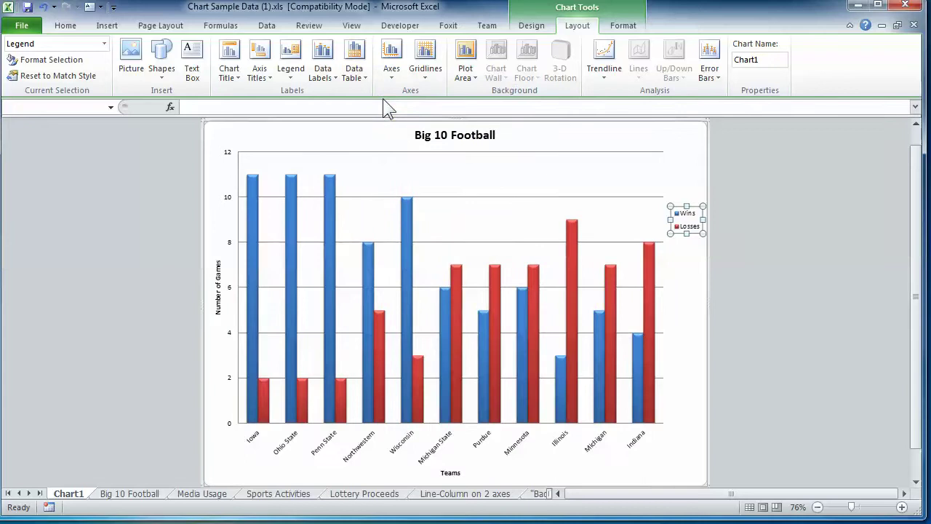
pyautogui.click(396, 74)
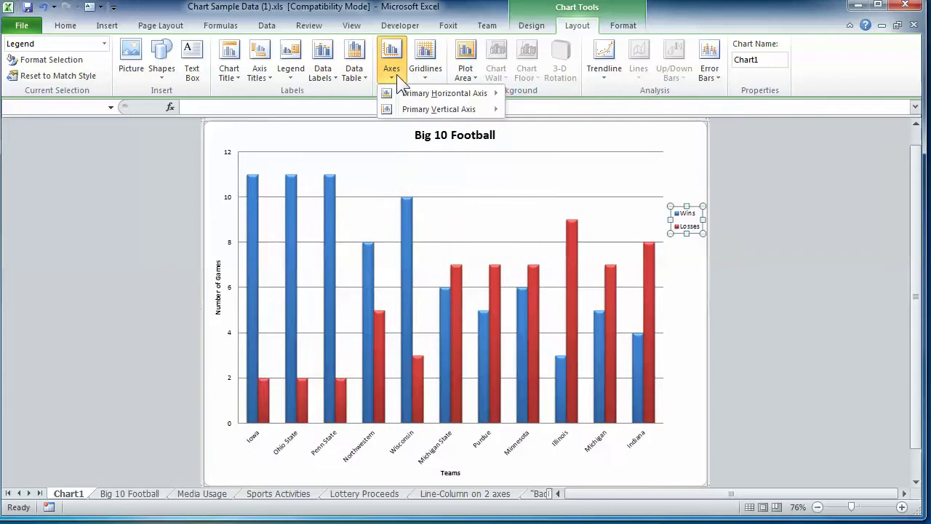
pyautogui.moveTo(396, 91)
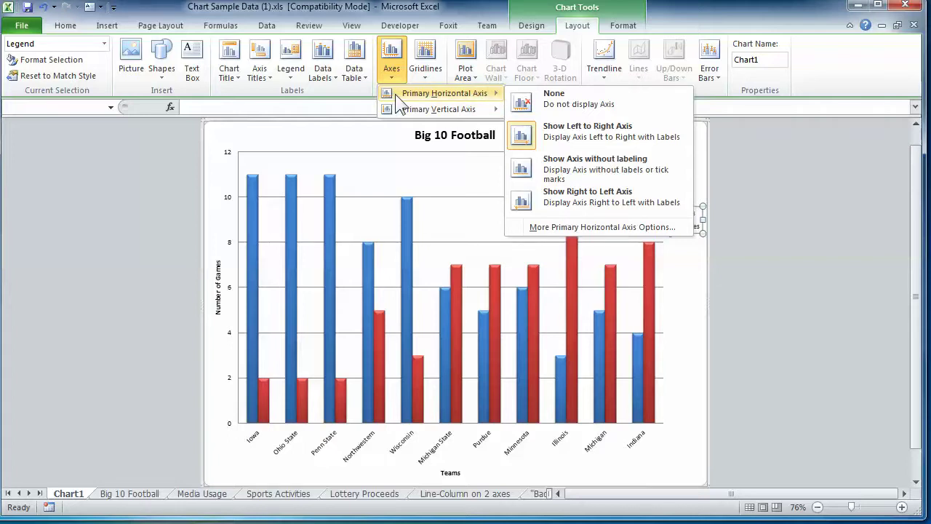
pyautogui.moveTo(399, 103)
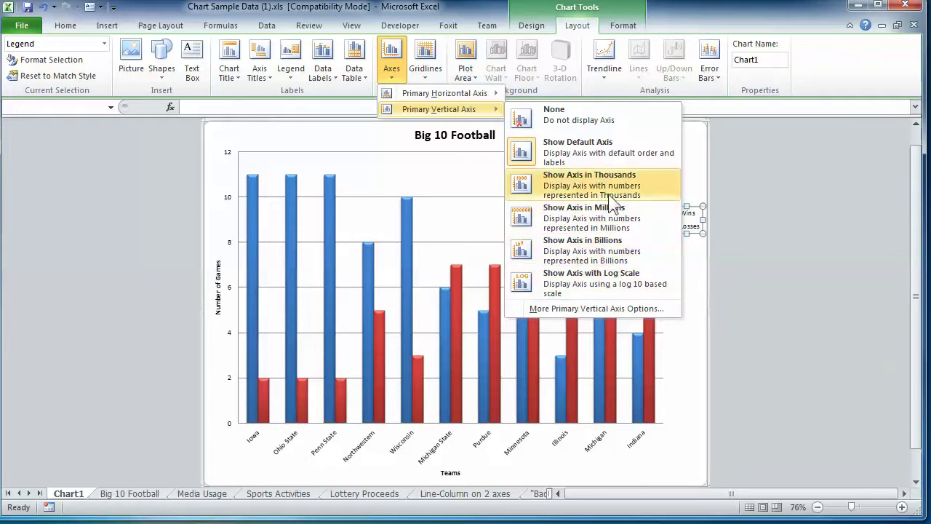
# Try minor primary horizontal gridlines on the chart and return to major horizontal gridlines.
pyautogui.click(426, 52)
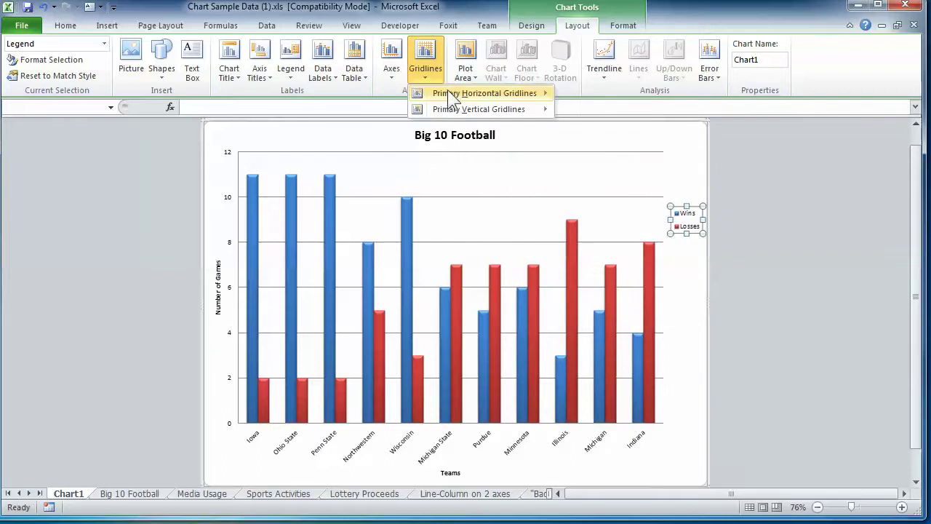
pyautogui.moveTo(447, 94)
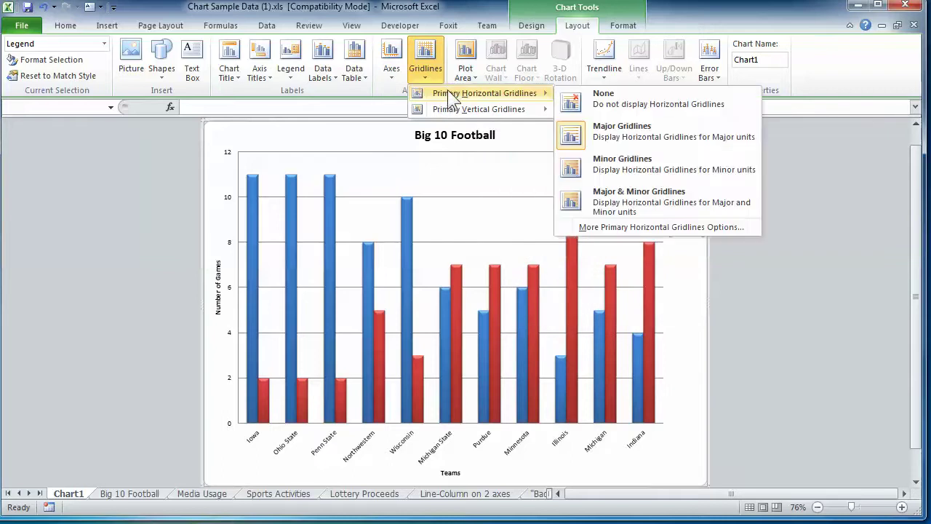
pyautogui.click(618, 132)
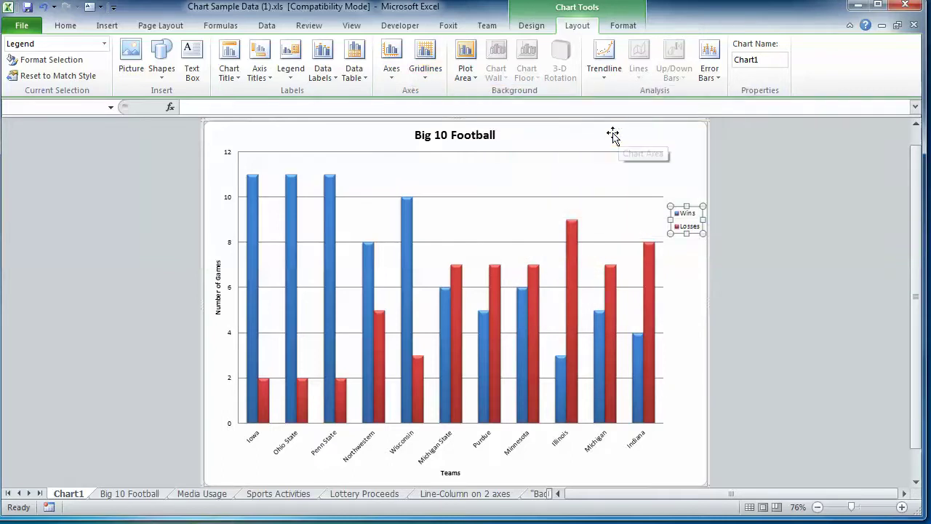
pyautogui.click(426, 69)
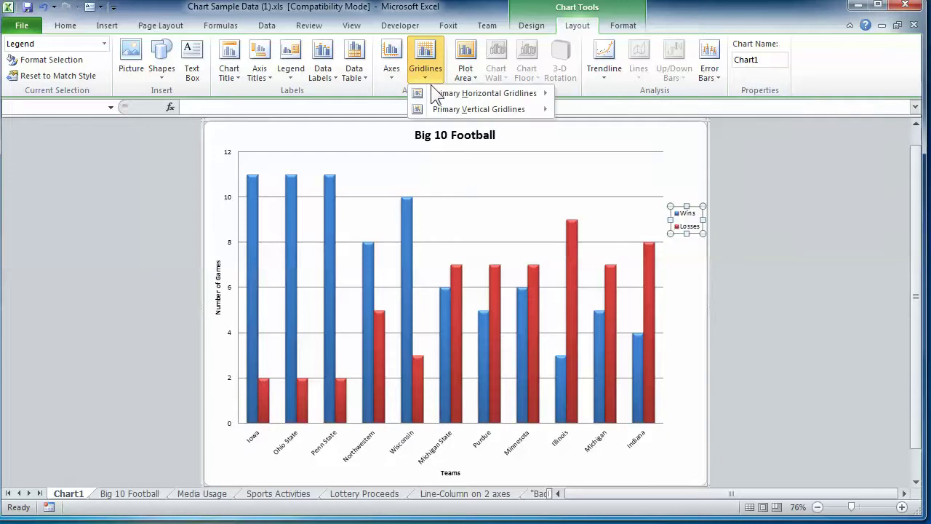
pyautogui.moveTo(462, 91)
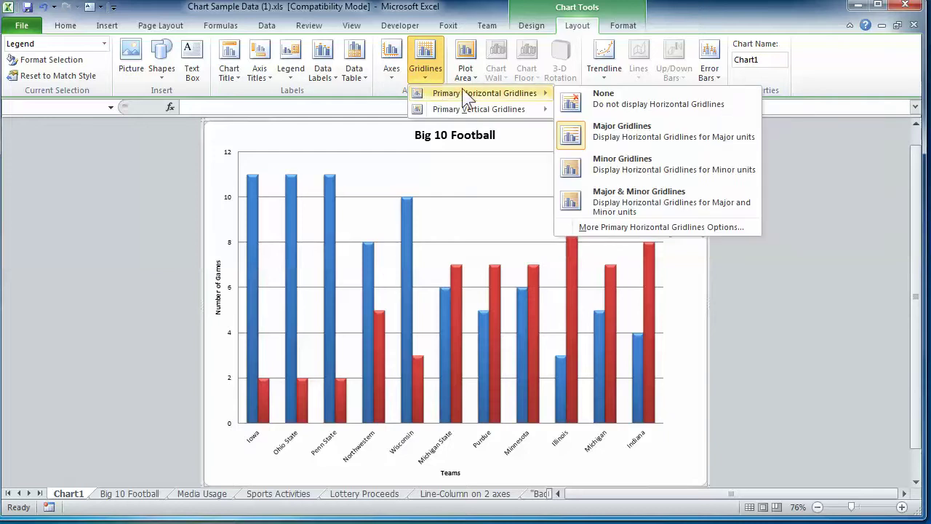
pyautogui.click(632, 165)
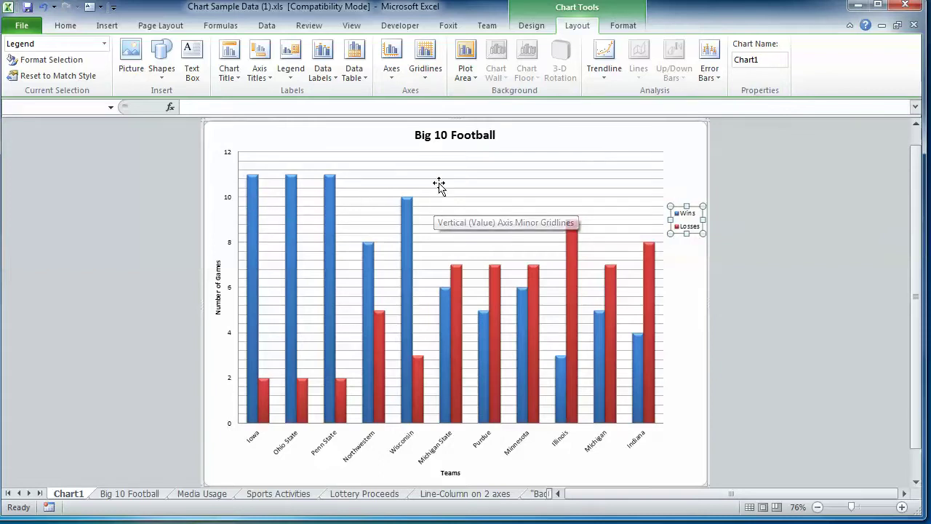
pyautogui.click(472, 77)
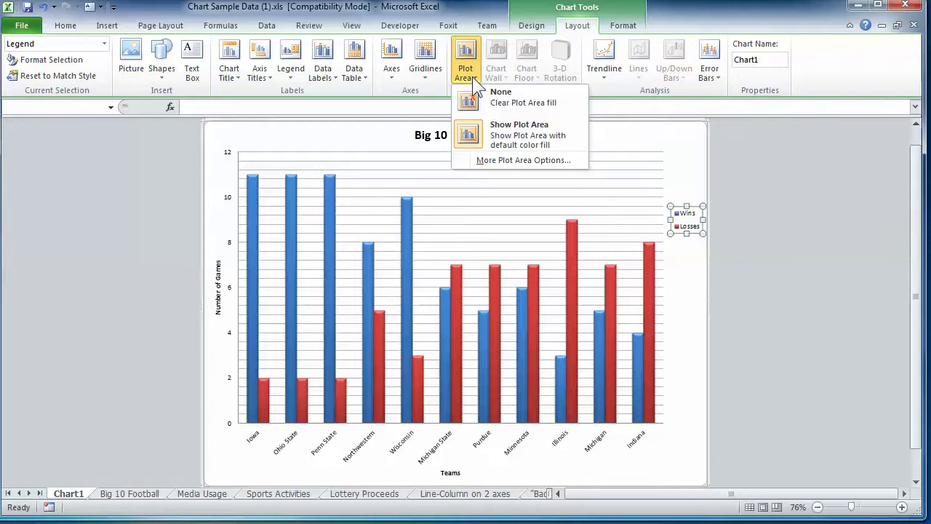
pyautogui.click(423, 74)
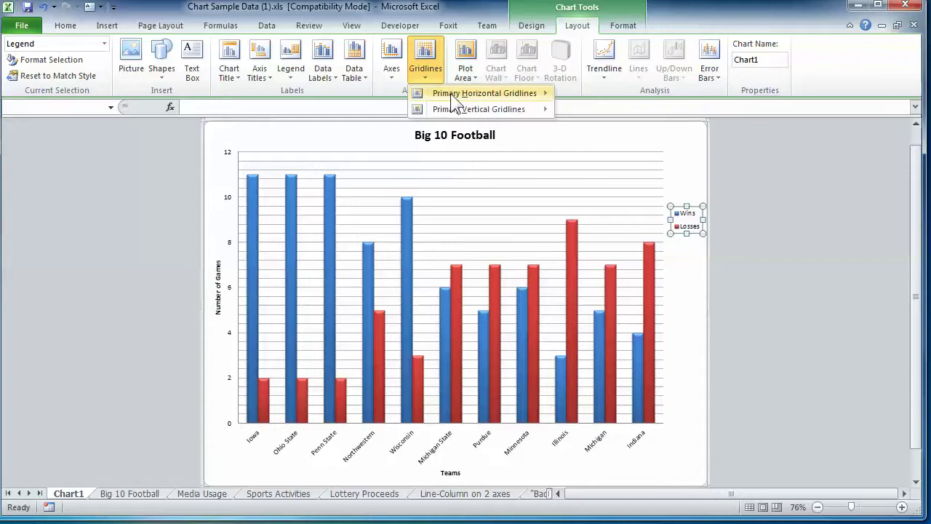
pyautogui.moveTo(466, 93)
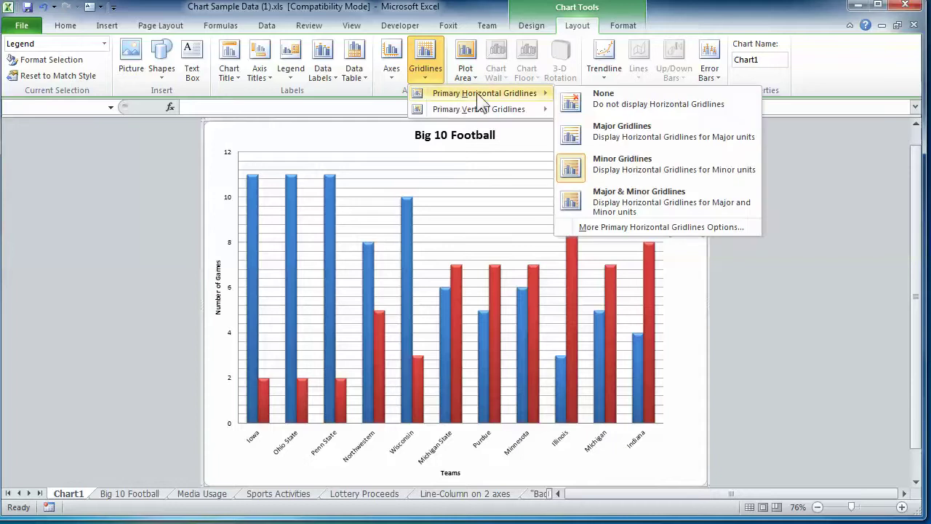
pyautogui.click(637, 136)
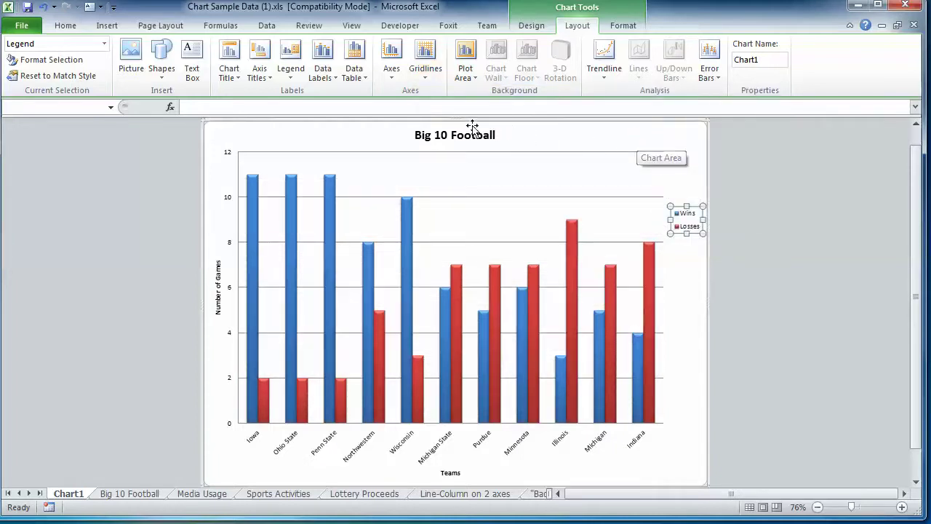
# Show the plot area with its default color fill and open the plot area's formatting settings beside the chart.
pyautogui.click(472, 73)
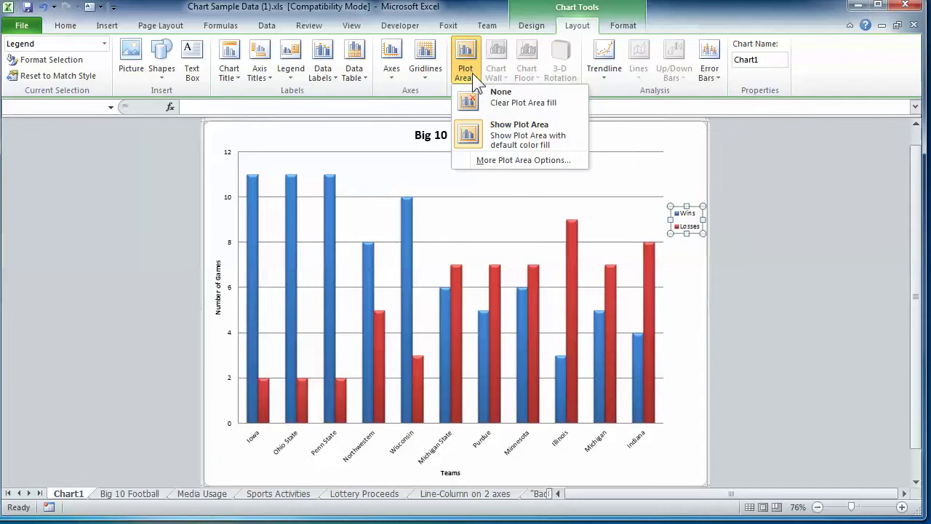
pyautogui.click(495, 135)
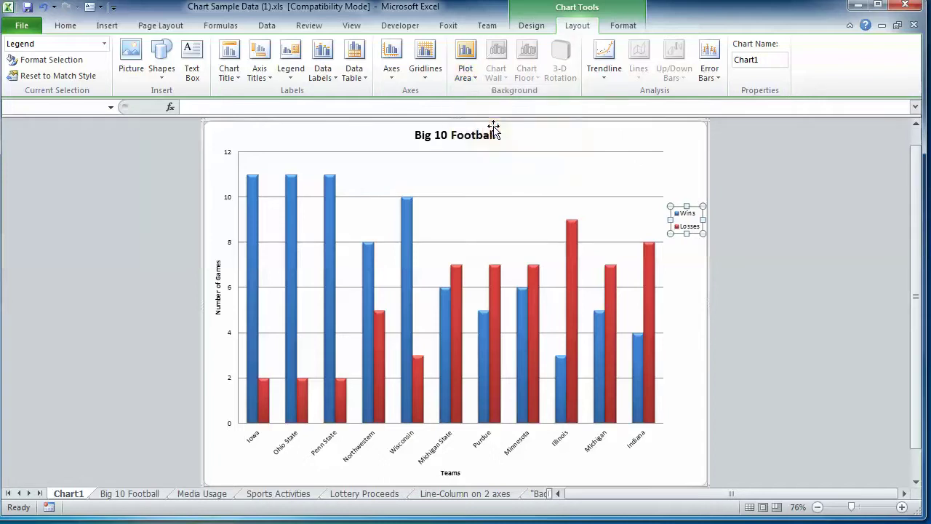
pyautogui.rightClick(483, 177)
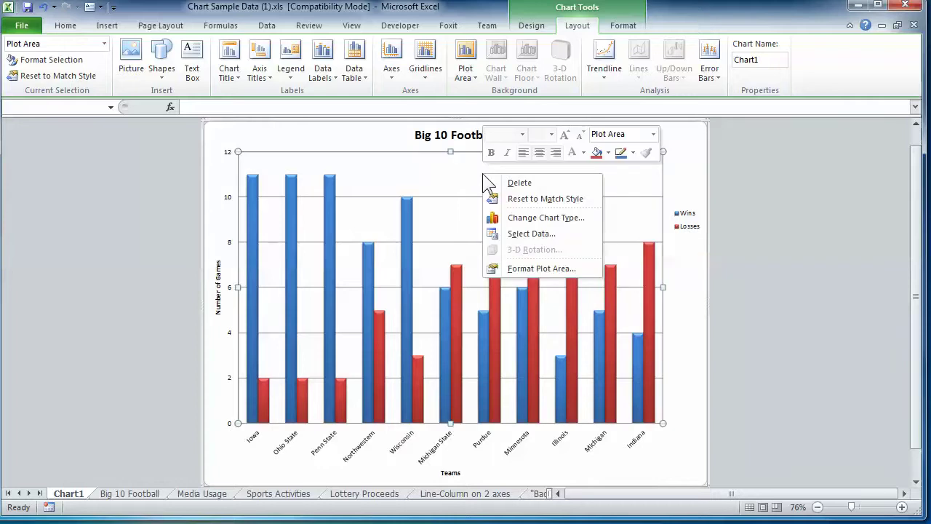
pyautogui.click(529, 269)
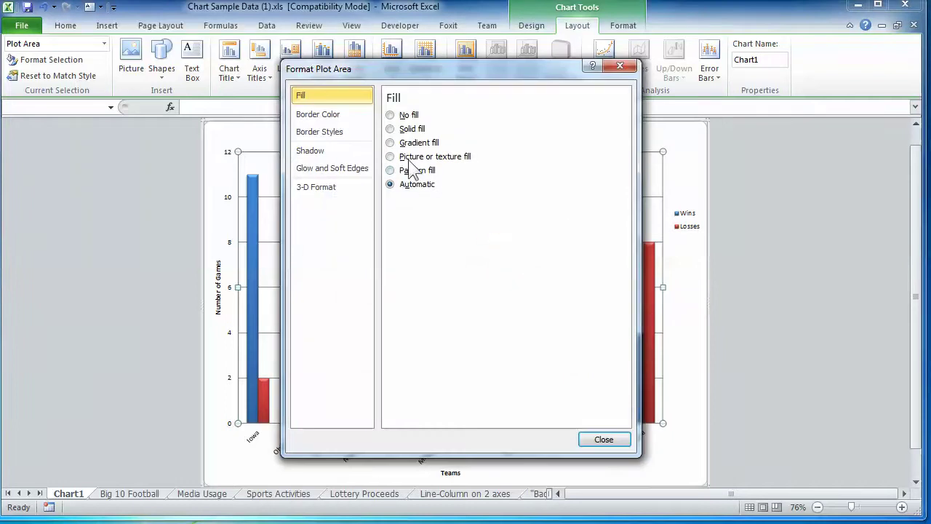
pyautogui.moveTo(477, 70); pyautogui.dragTo(727, 61)
# Try a solid blue fill with 77% transparency on the plot area.
pyautogui.click(647, 116)
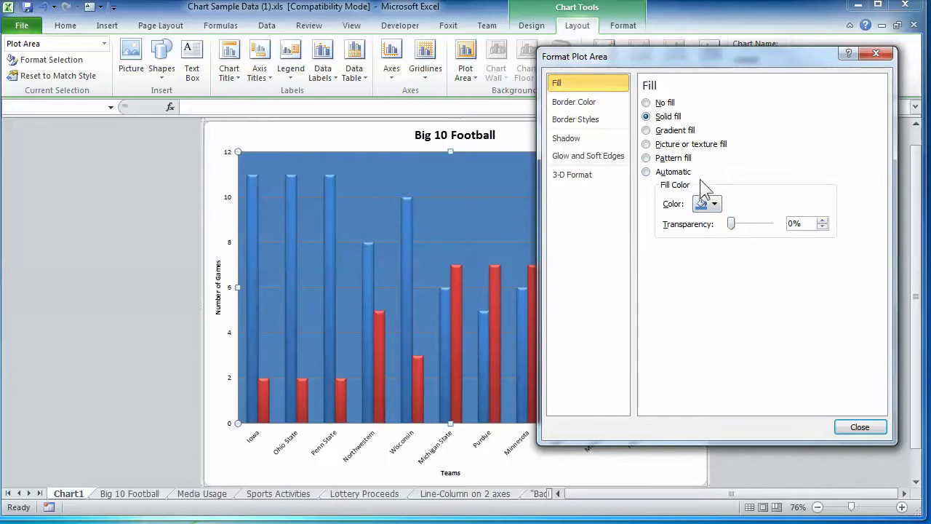
pyautogui.moveTo(732, 221); pyautogui.dragTo(765, 216)
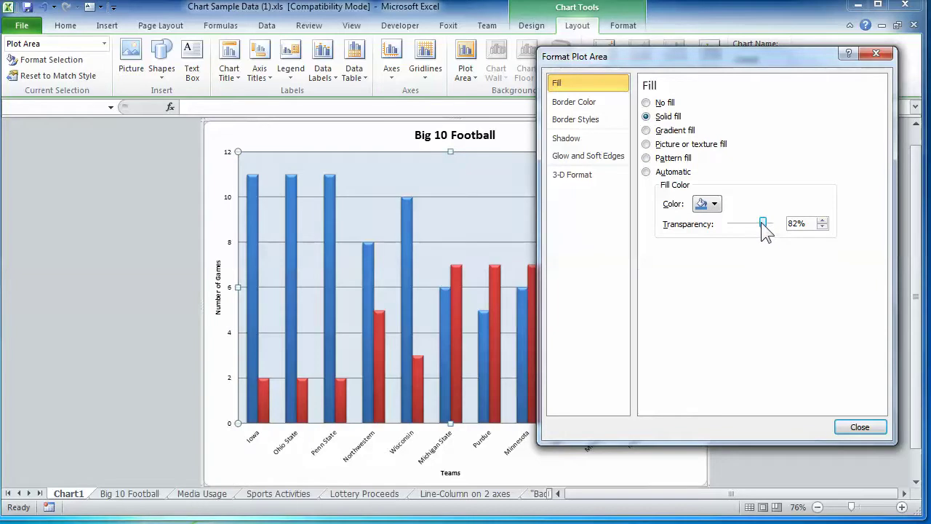
pyautogui.moveTo(763, 222); pyautogui.dragTo(761, 222)
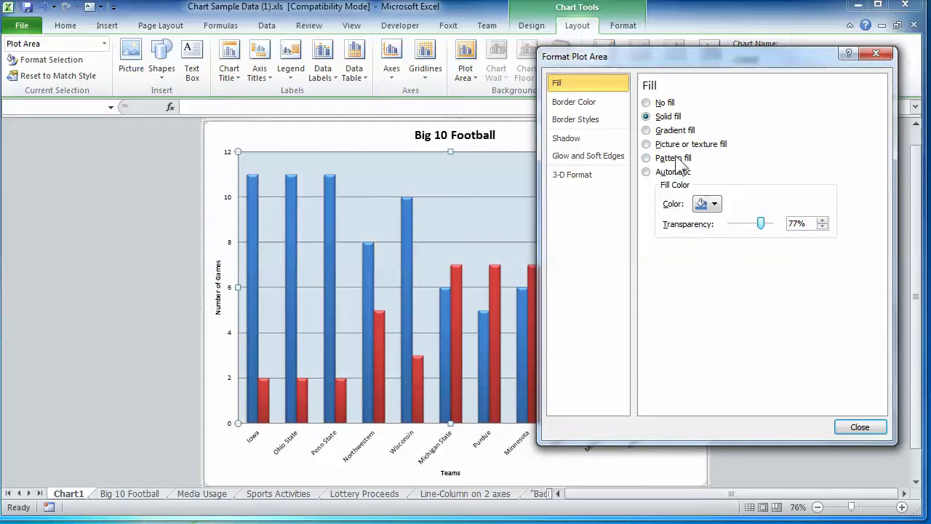
# Try a gradient fill on the plot area with the light blue, Wheat and cream-to-tan preset colors in turn.
pyautogui.click(647, 131)
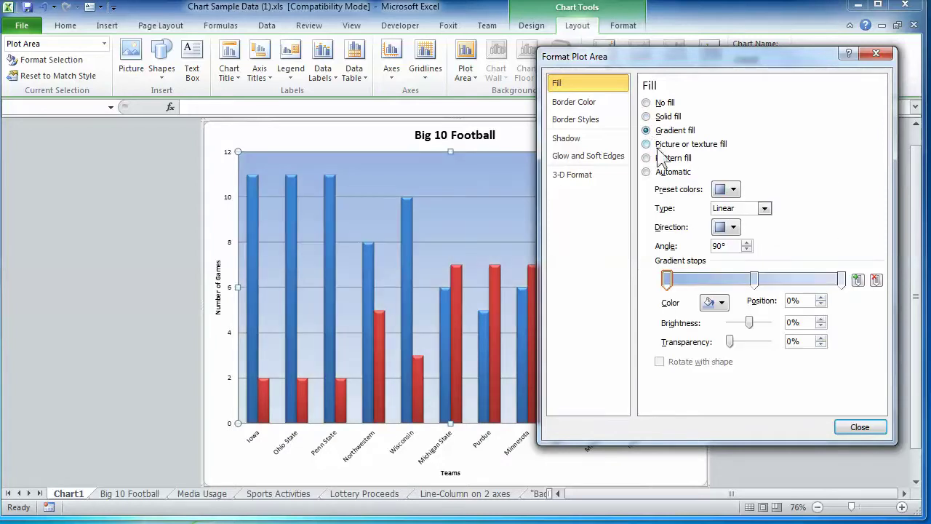
pyautogui.click(734, 189)
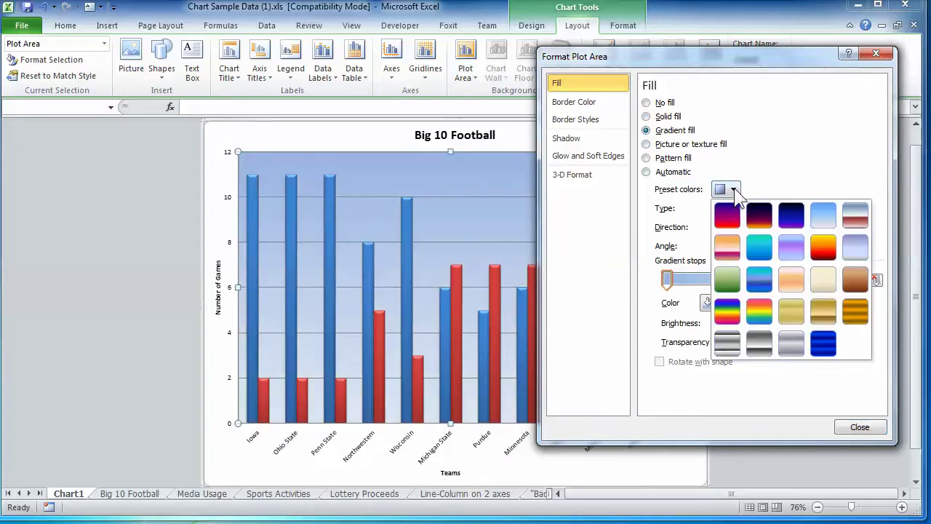
pyautogui.click(825, 216)
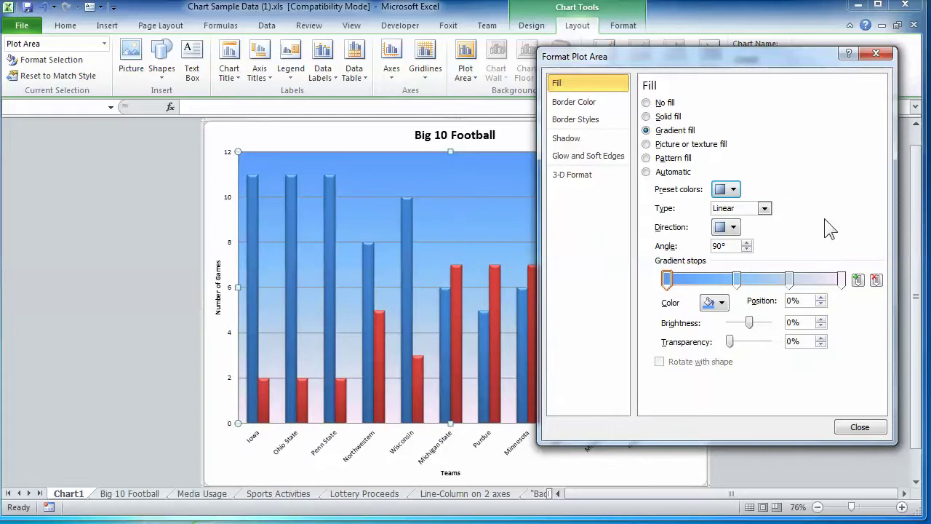
pyautogui.click(734, 189)
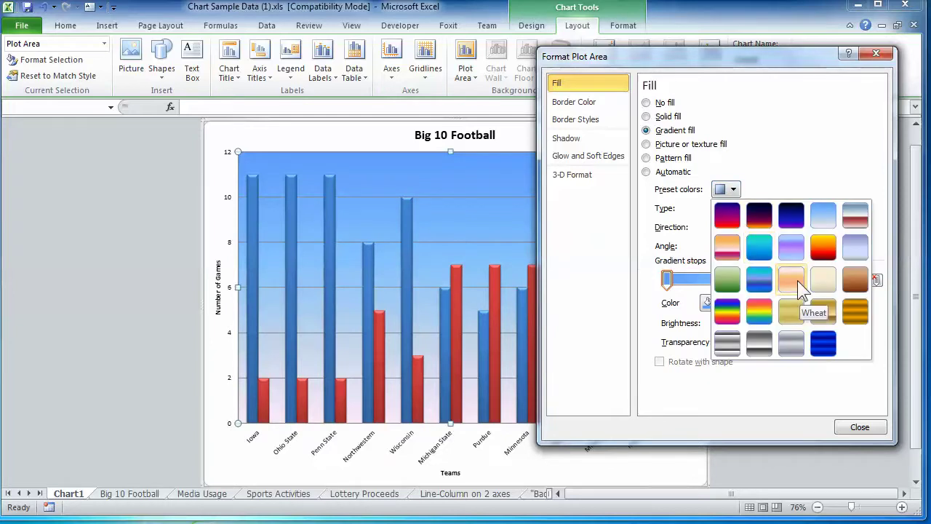
pyautogui.click(793, 279)
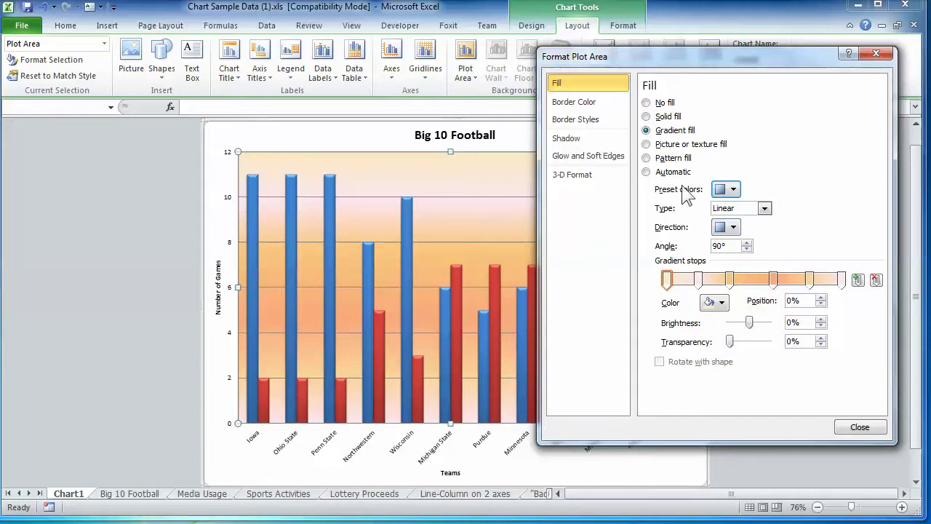
pyautogui.click(733, 190)
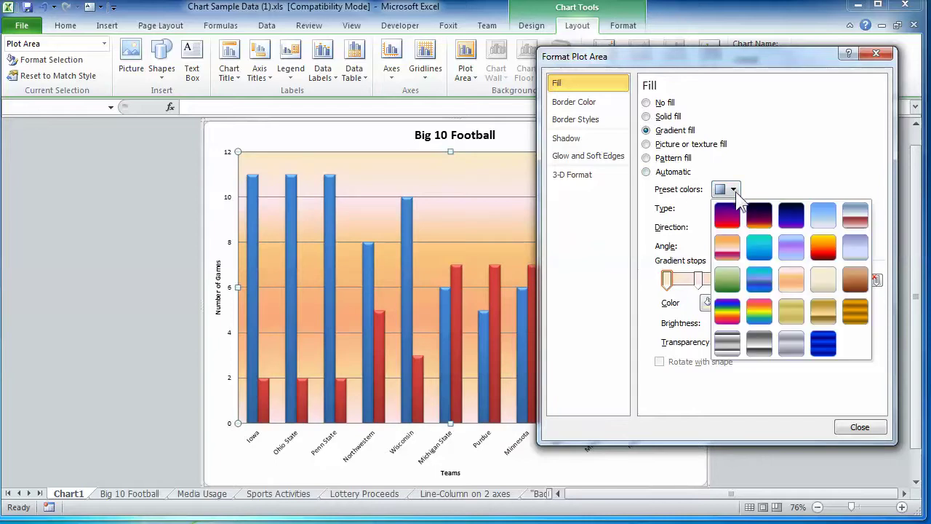
pyautogui.click(823, 281)
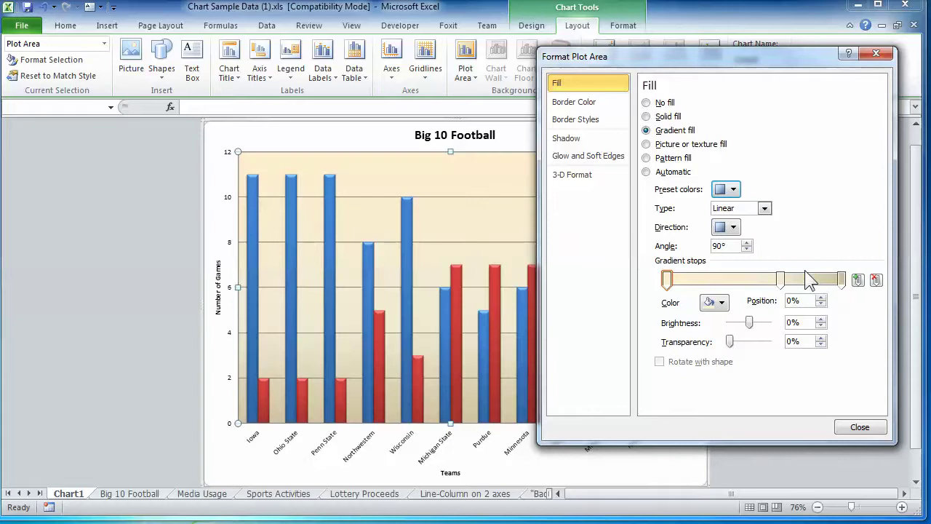
# Try the brown preset gradient with its first stop at 81% transparency, and return to the cream-to-tan preset.
pyautogui.click(733, 190)
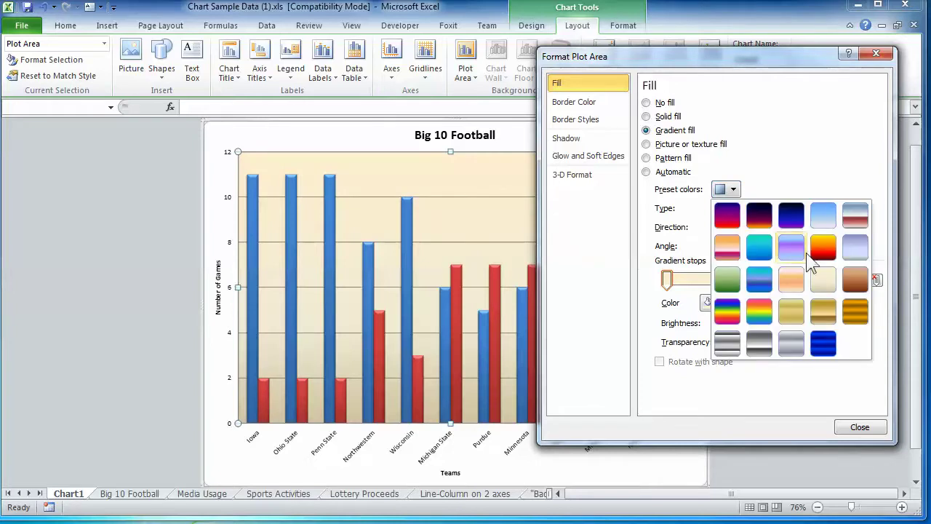
pyautogui.click(855, 280)
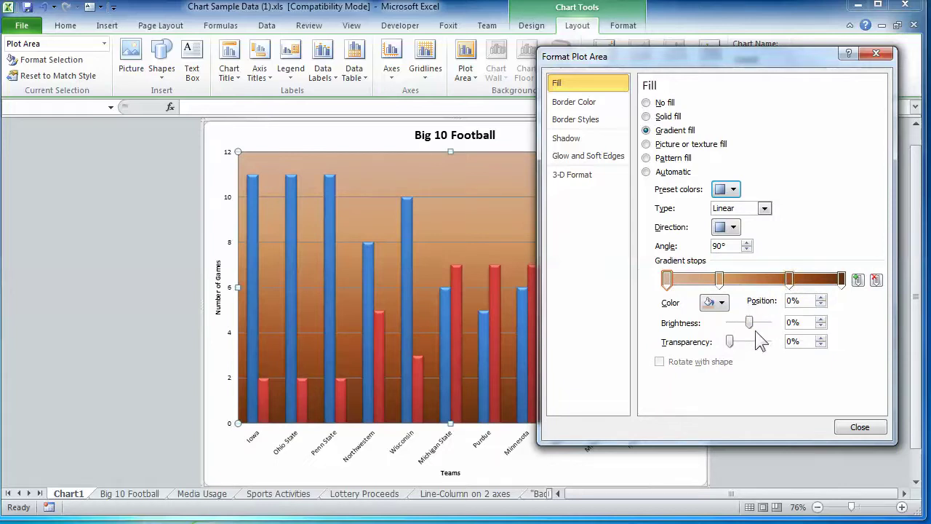
pyautogui.moveTo(731, 341); pyautogui.dragTo(774, 344)
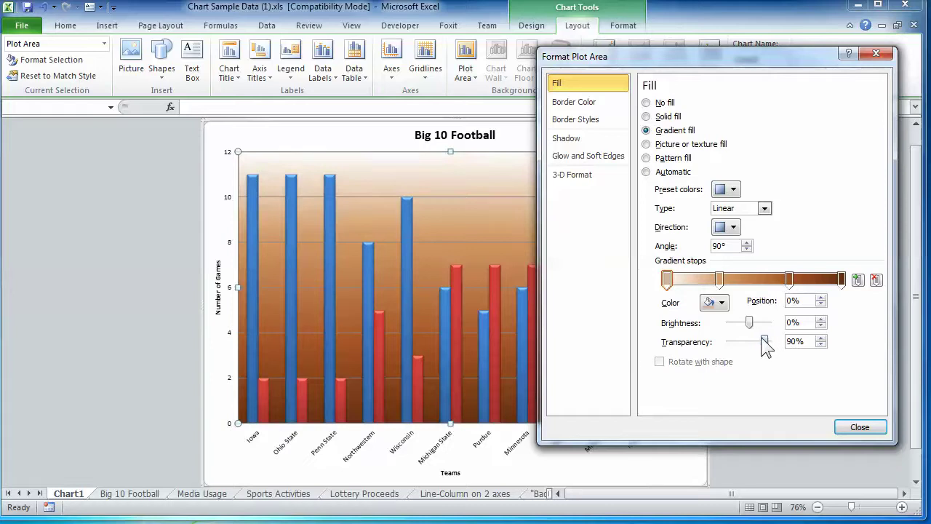
pyautogui.click(733, 189)
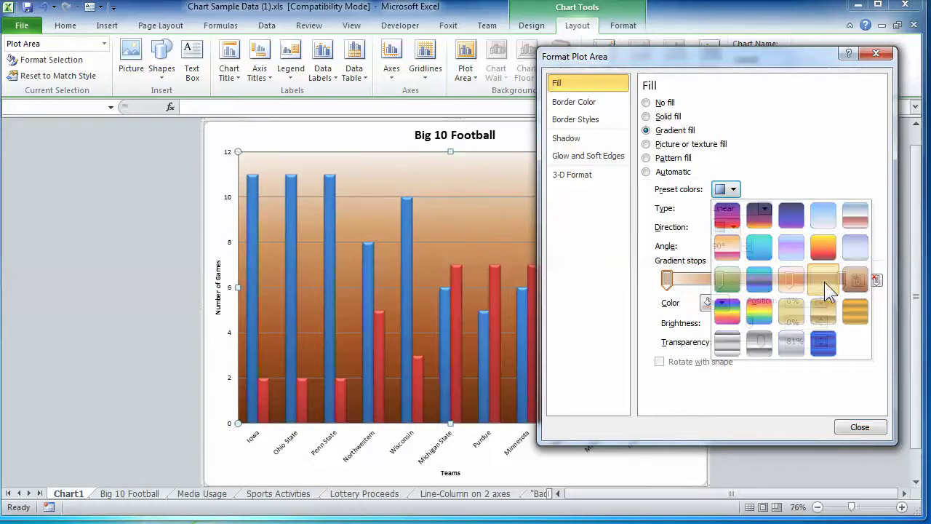
pyautogui.click(826, 283)
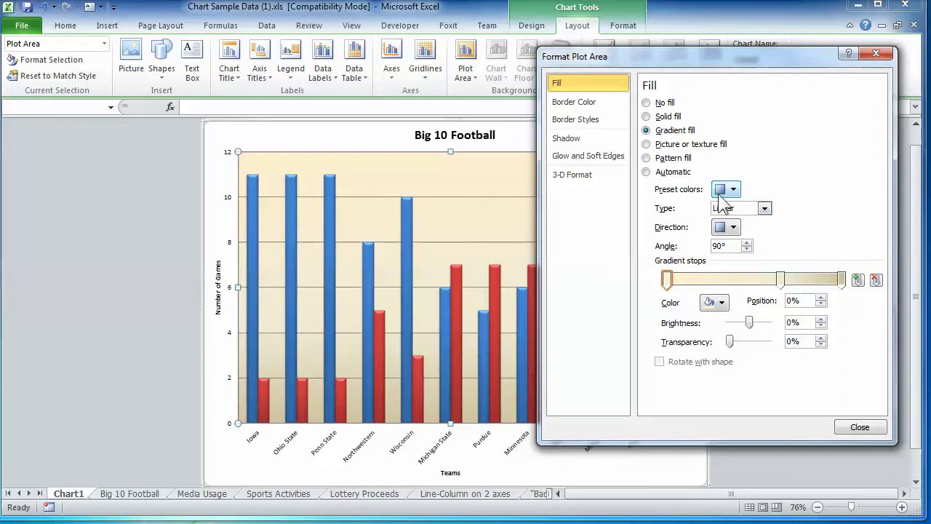
# Try a texture fill on the plot area, browse the available textures, and try a dotted pattern fill.
pyautogui.click(647, 144)
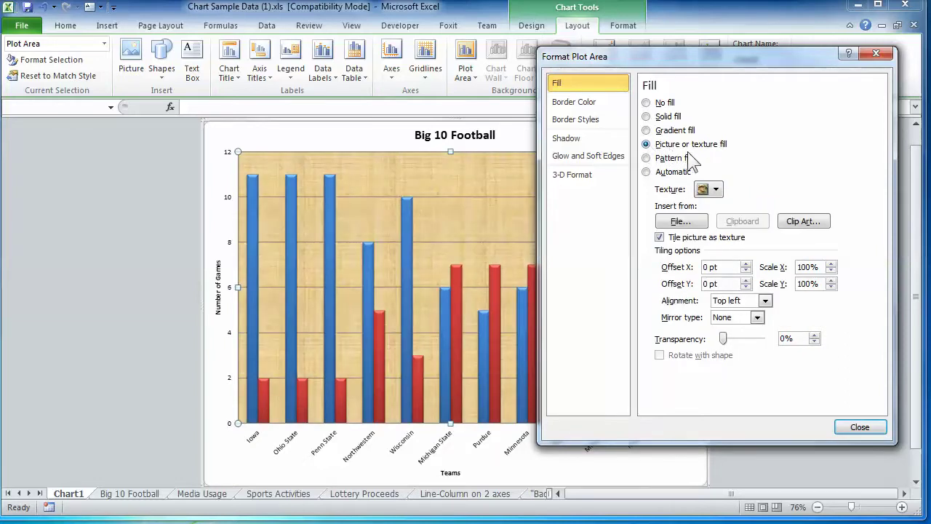
pyautogui.click(716, 189)
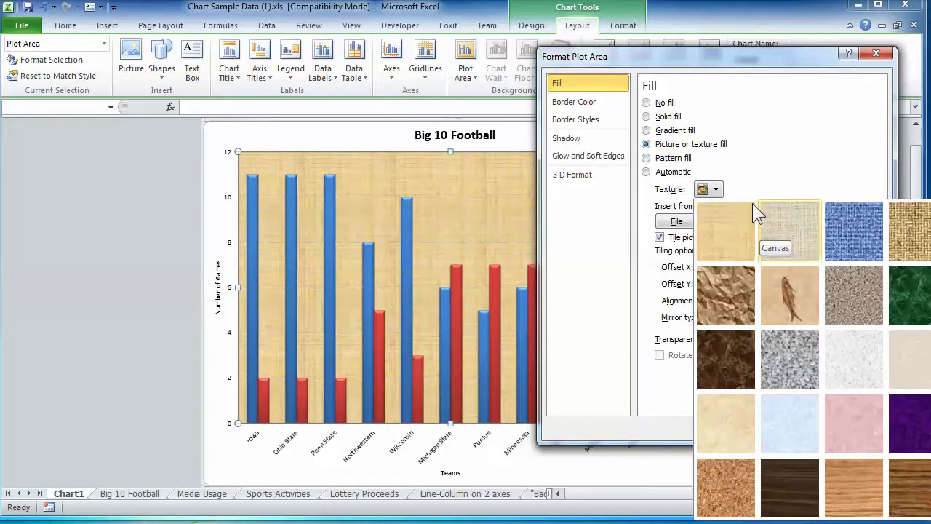
pyautogui.moveTo(677, 53); pyautogui.dragTo(429, 20)
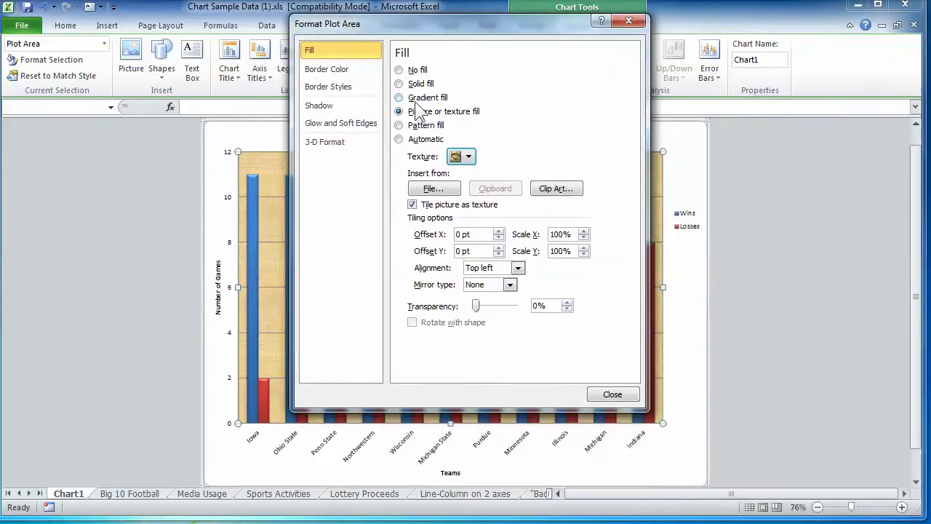
pyautogui.click(468, 156)
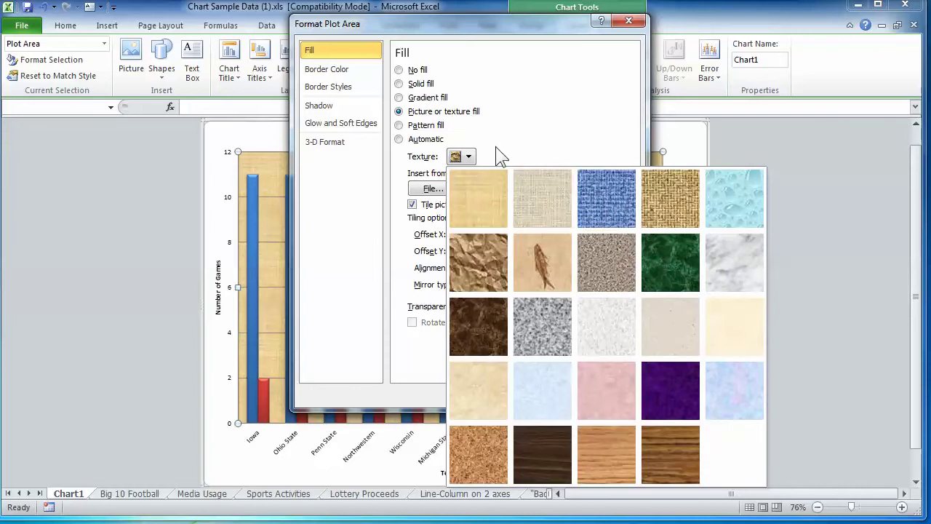
pyautogui.click(505, 119)
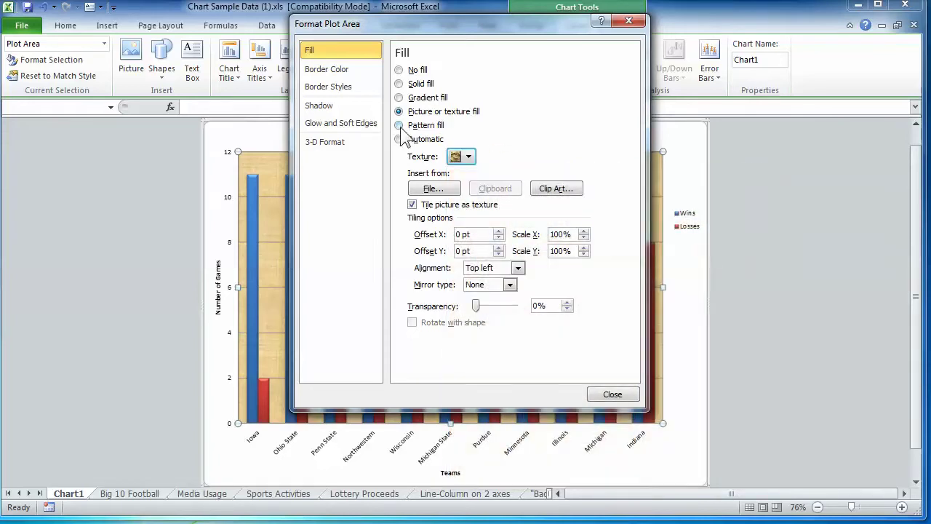
pyautogui.click(400, 126)
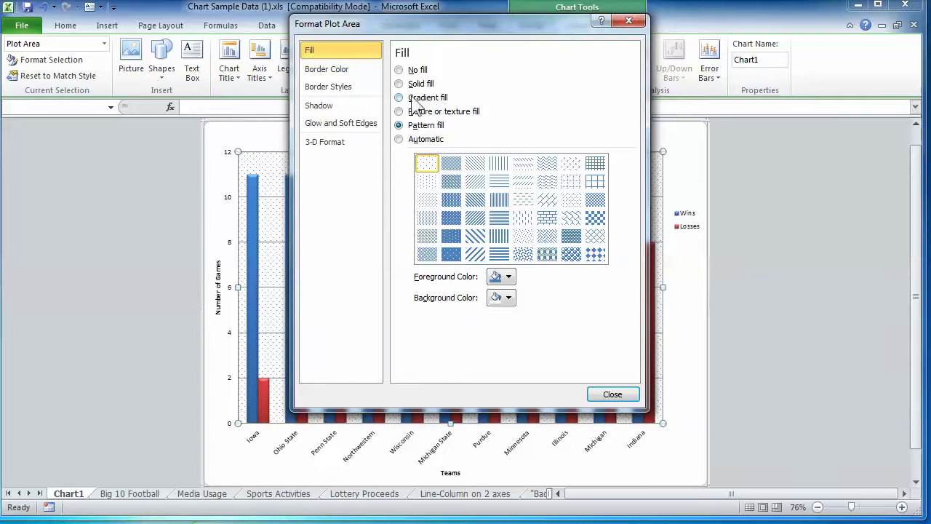
# Give the plot area a linear gradient fill with the cream-to-tan preset colors and close its formatting settings.
pyautogui.click(400, 97)
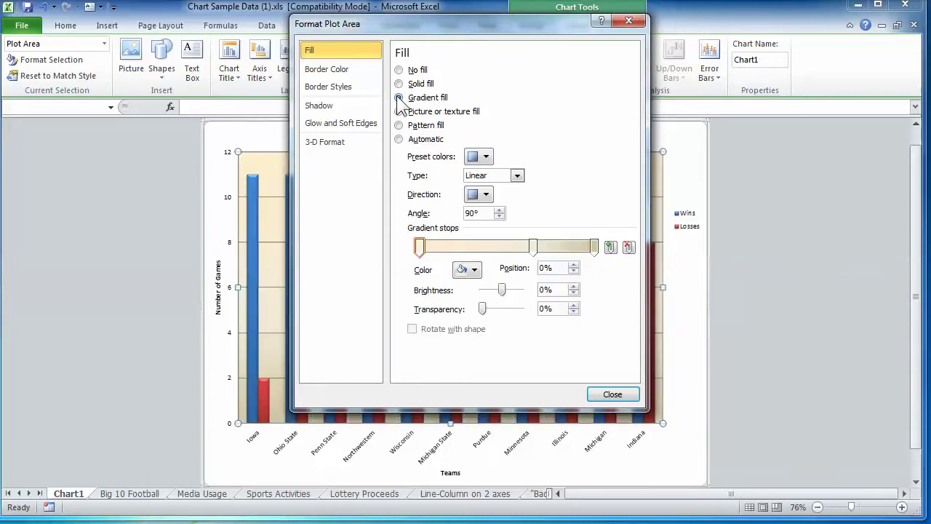
pyautogui.click(485, 157)
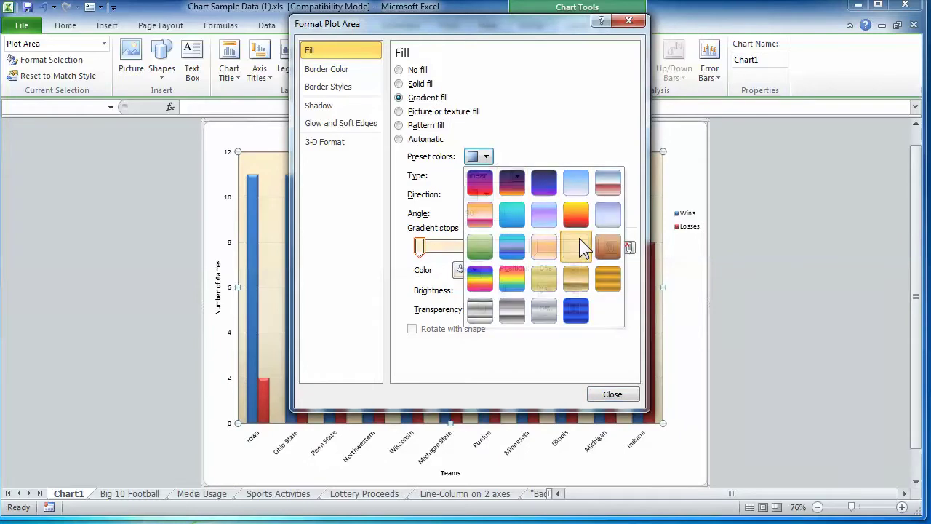
pyautogui.click(578, 246)
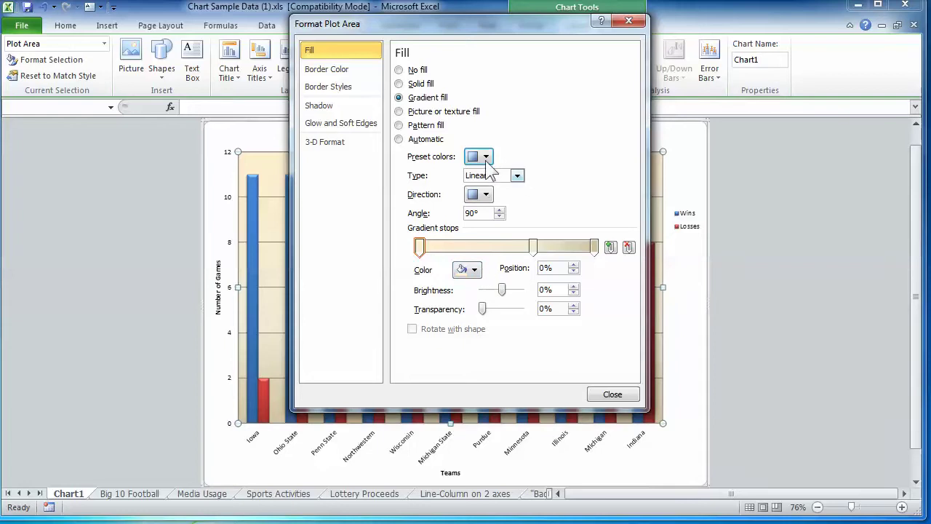
pyautogui.click(614, 394)
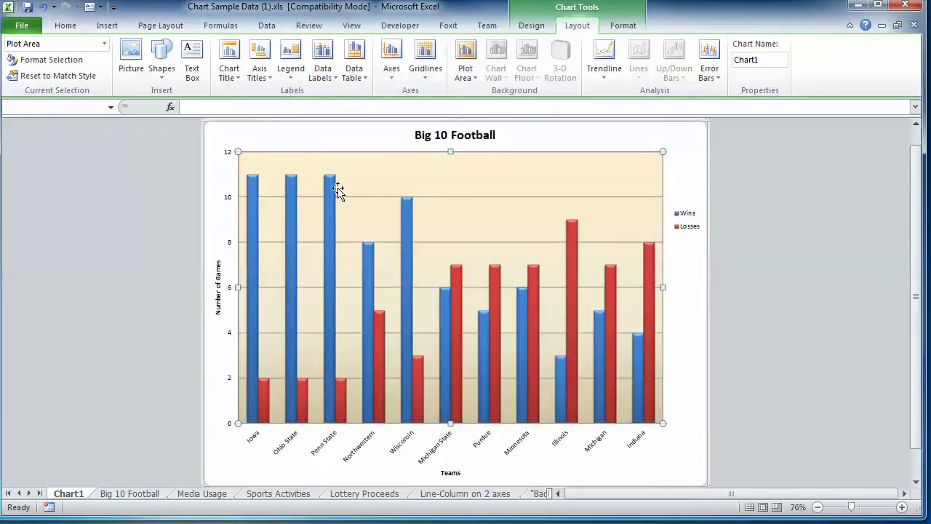